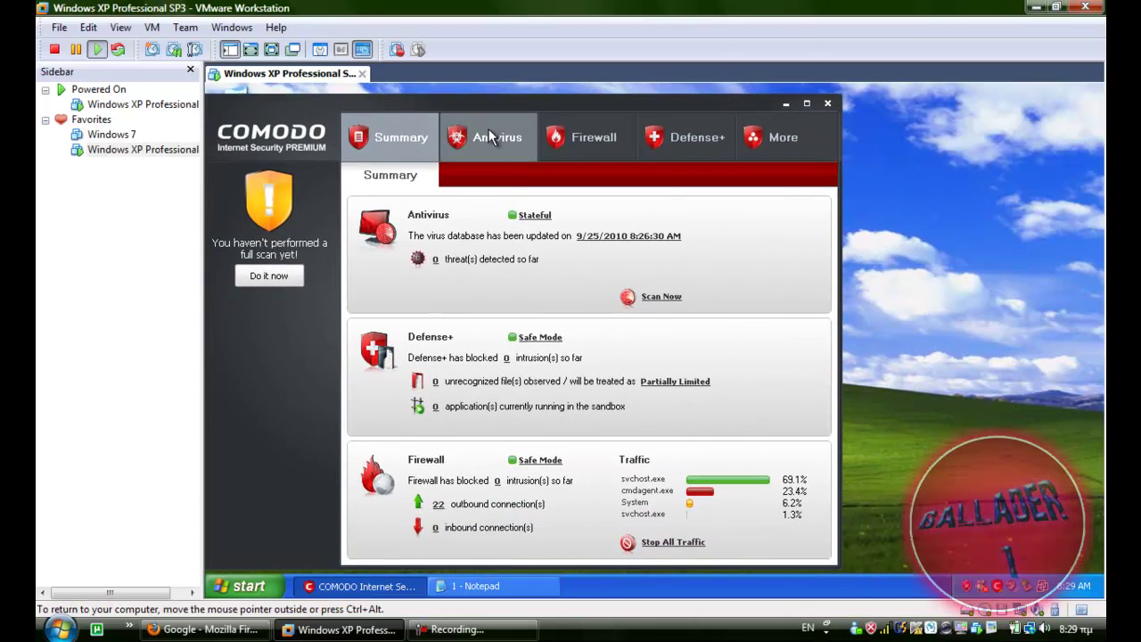
Browse the antivirus Scanner Settings: manual scanning, scheduled scanning and exclusions, then close it
click(489, 133)
click(650, 417)
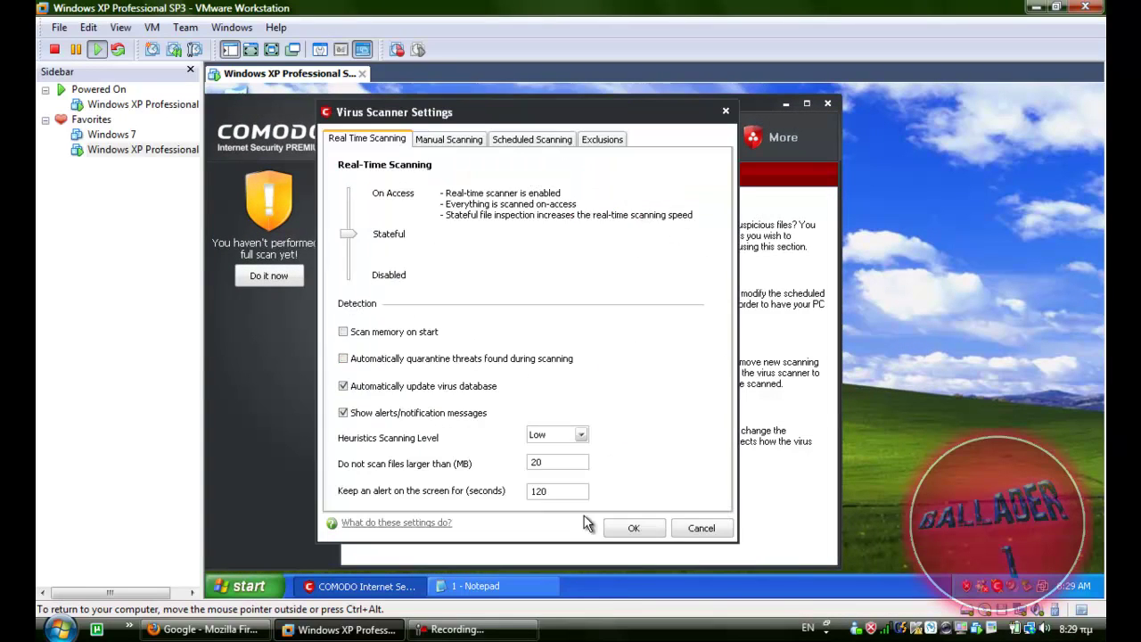
click(443, 140)
click(532, 139)
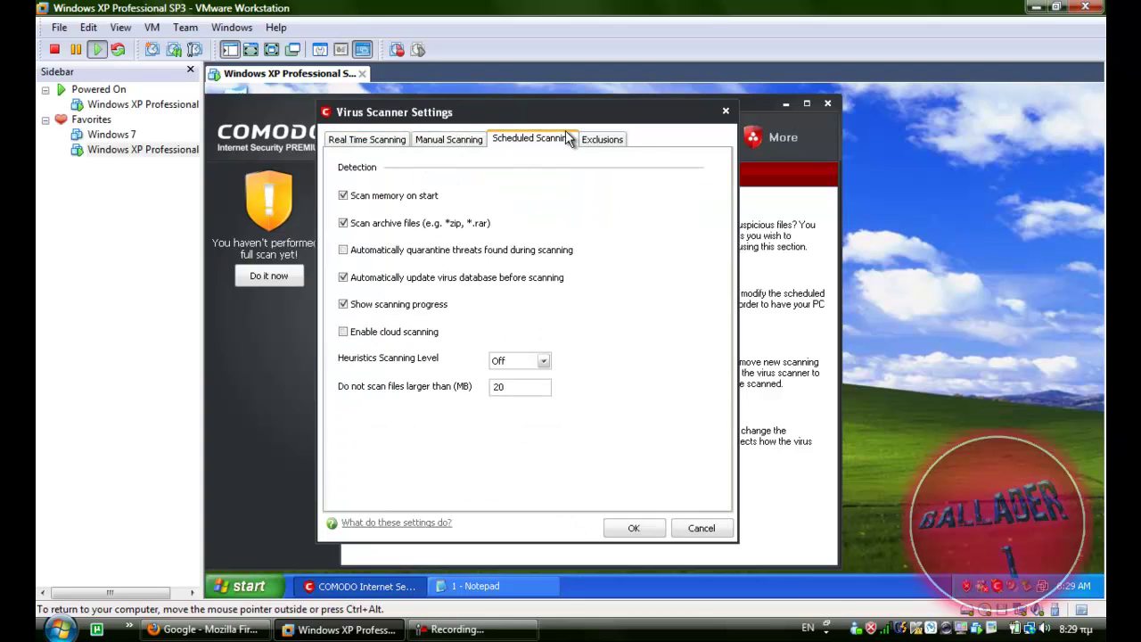
click(602, 139)
click(722, 107)
View the Firewall tasks, browse the Defense+ Settings tabs, then show the More section
click(614, 135)
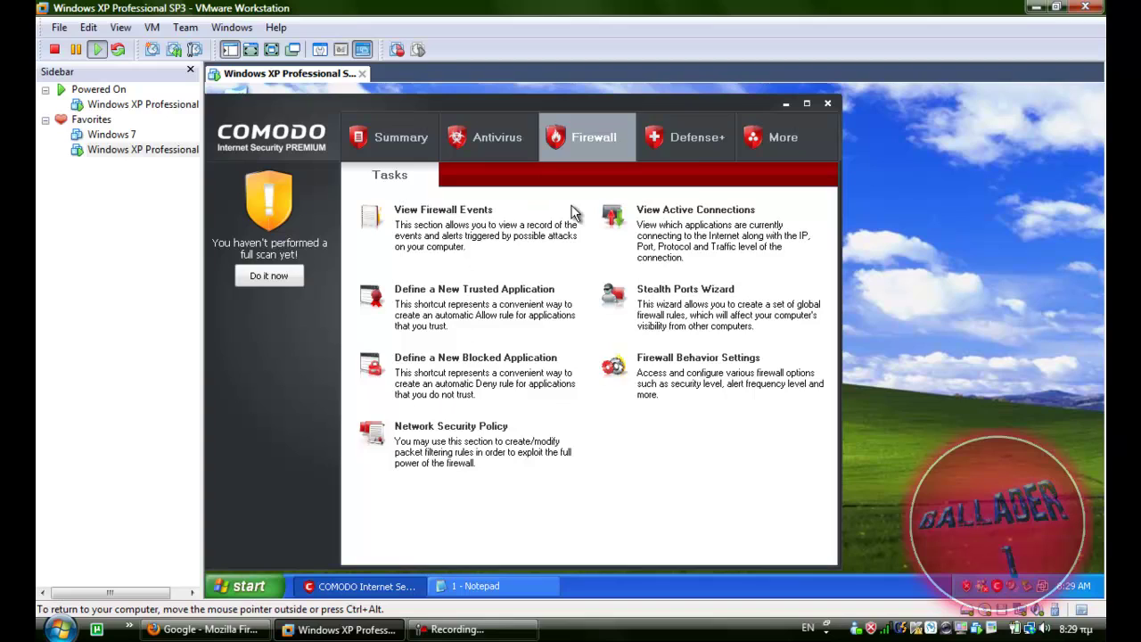
click(691, 144)
click(664, 328)
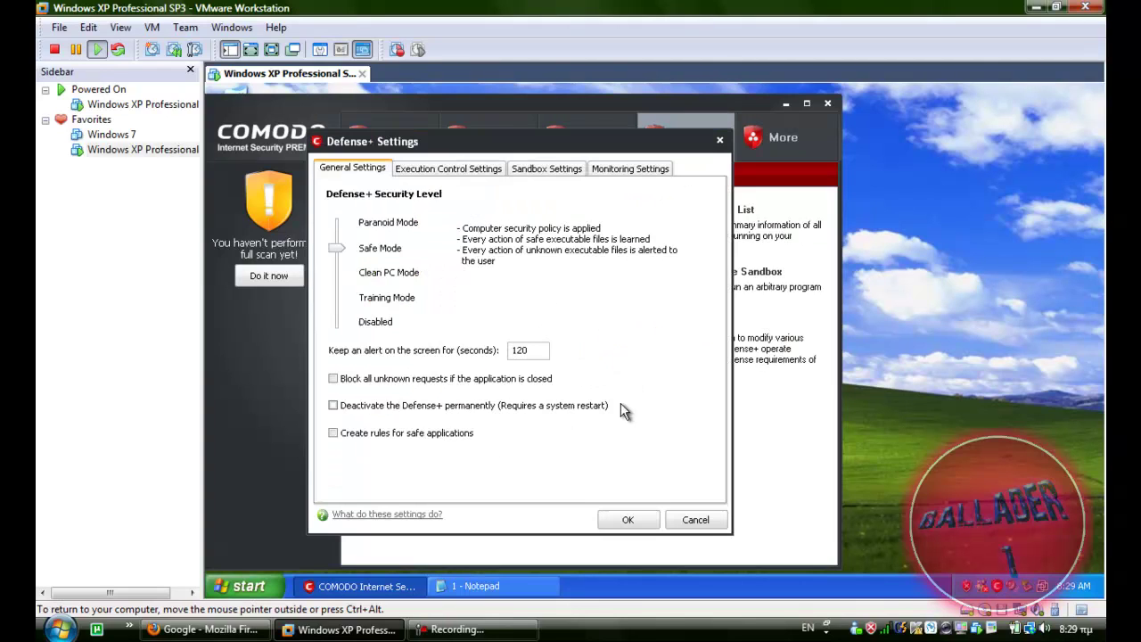
click(397, 168)
click(540, 169)
click(640, 168)
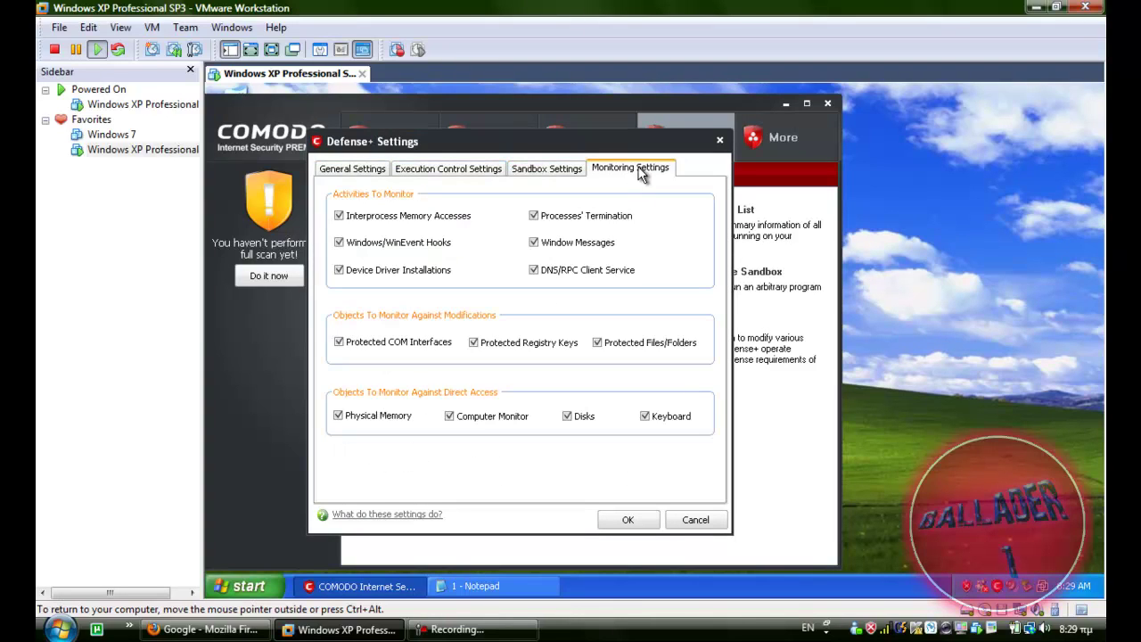
click(720, 140)
click(792, 146)
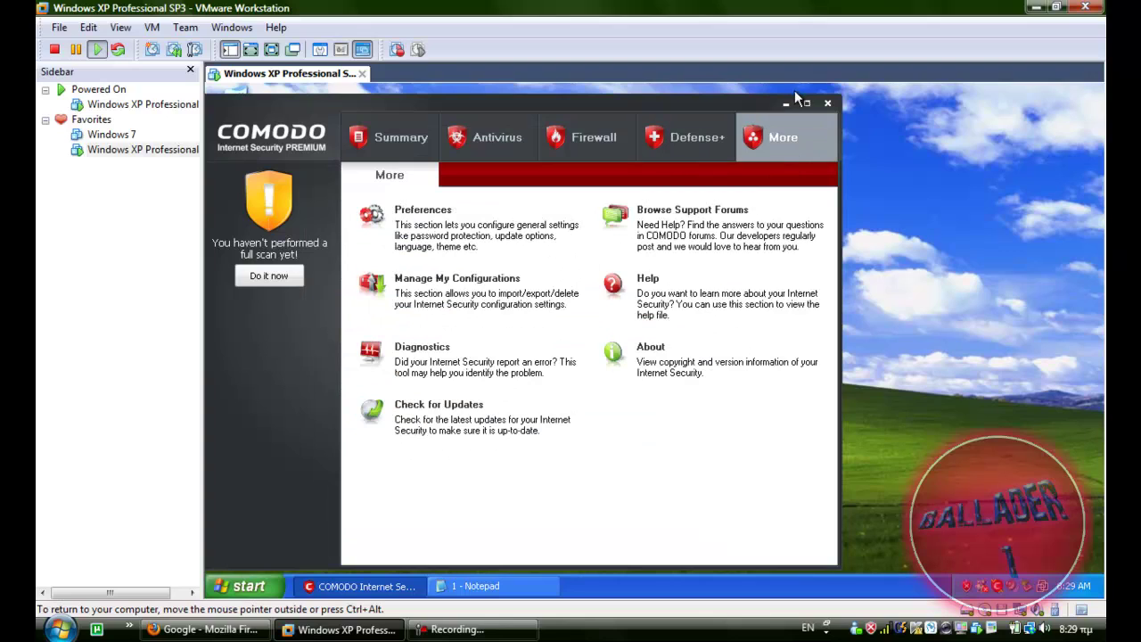
Close Comodo, launch Internet Explorer, and select the first suicud.net URL in the Notepad list
click(827, 103)
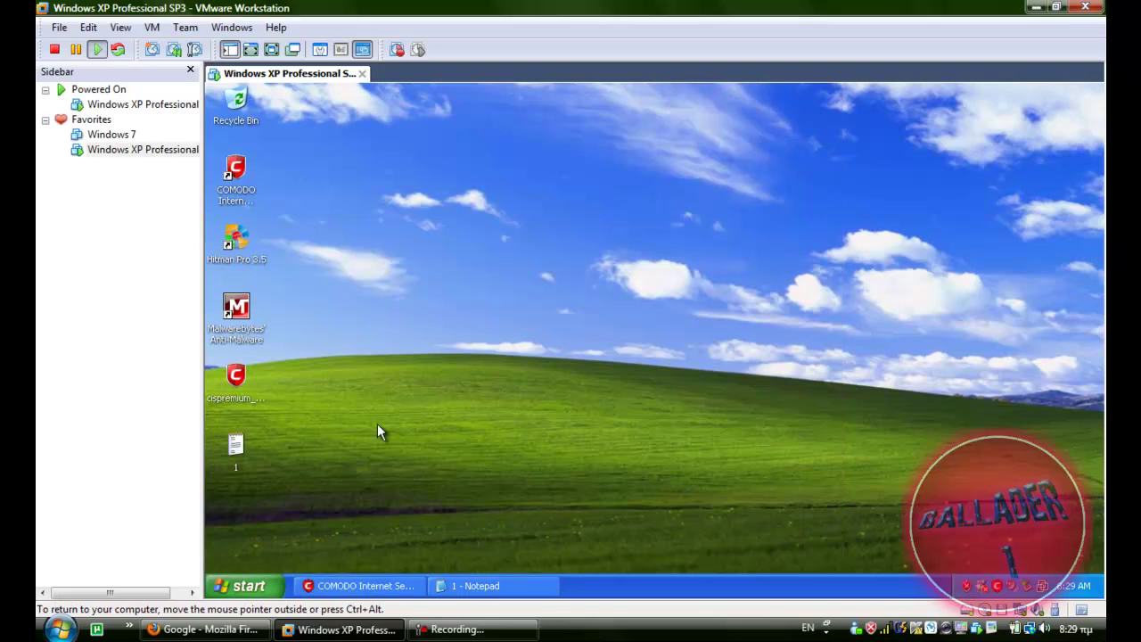
click(243, 585)
click(304, 254)
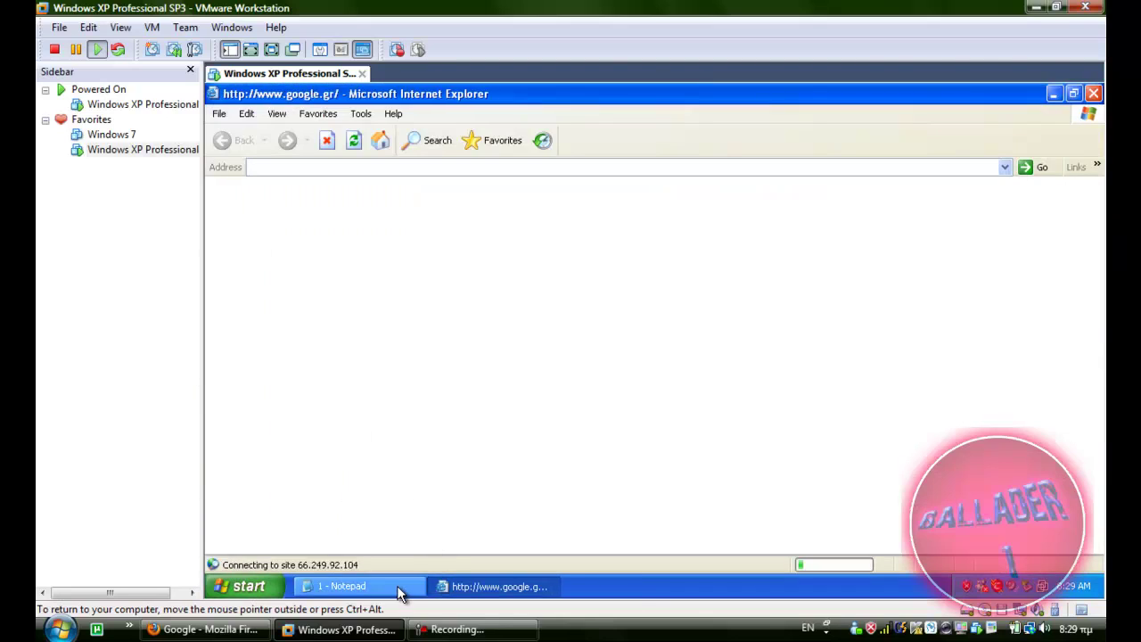
click(392, 589)
double_click(451, 128)
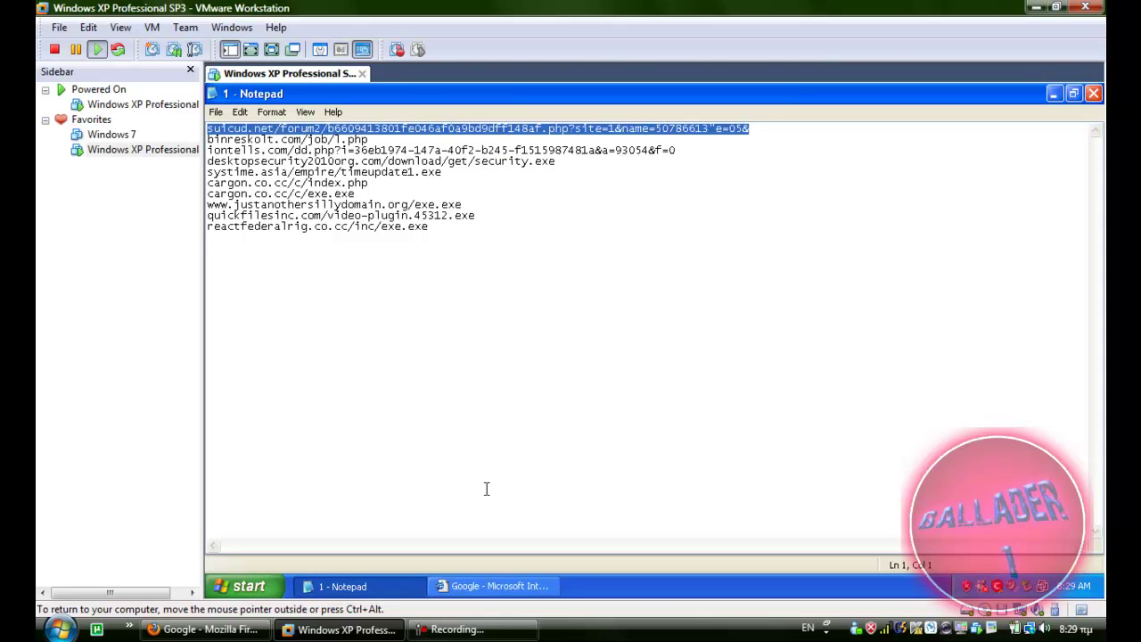
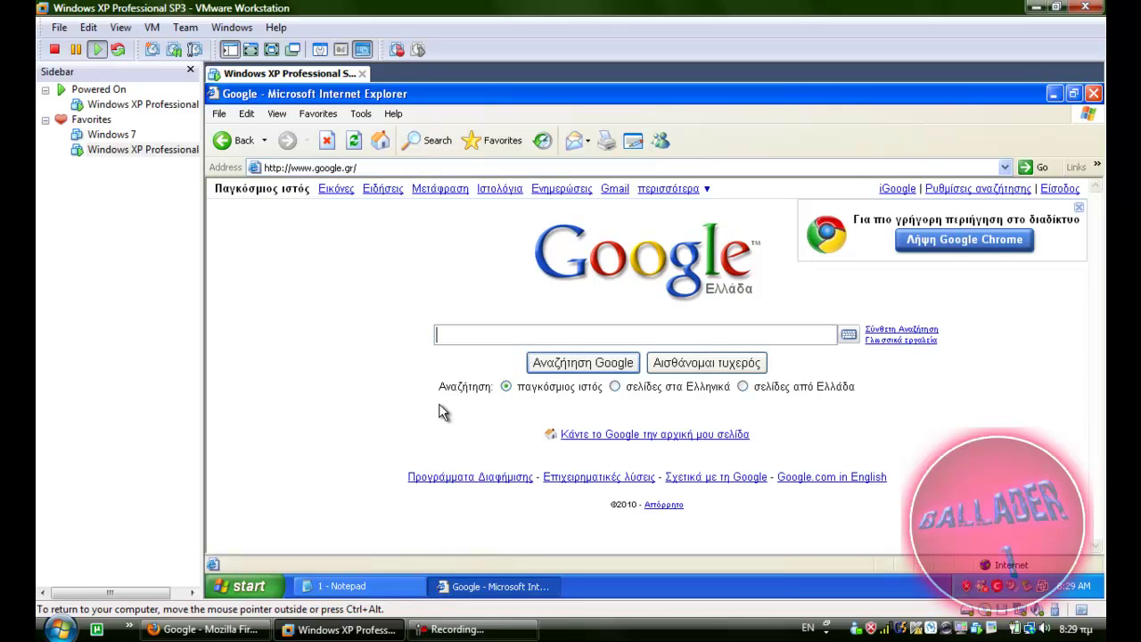
Switch between the Notepad URL list and the Google page, then minimize both to reveal the desktop
click(499, 586)
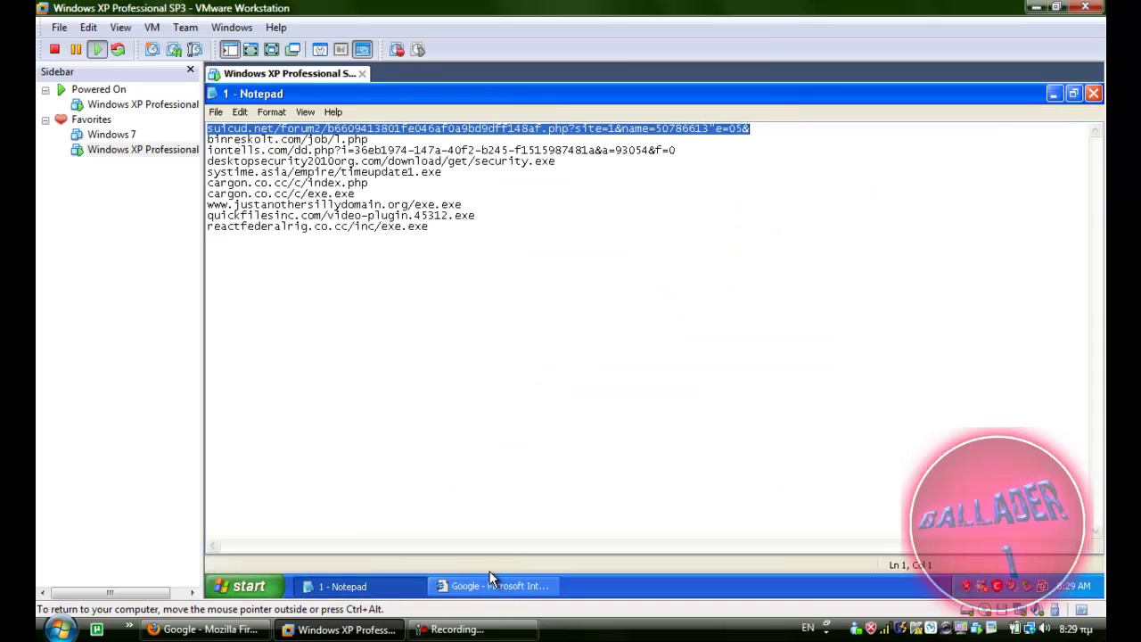
click(486, 586)
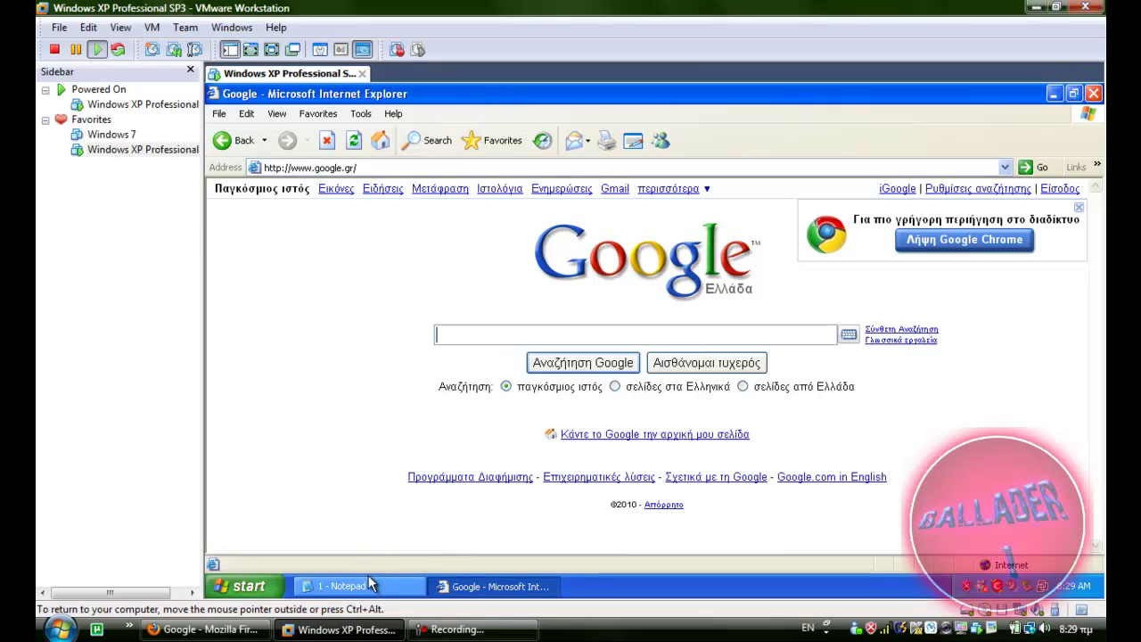
click(370, 586)
click(406, 588)
click(445, 587)
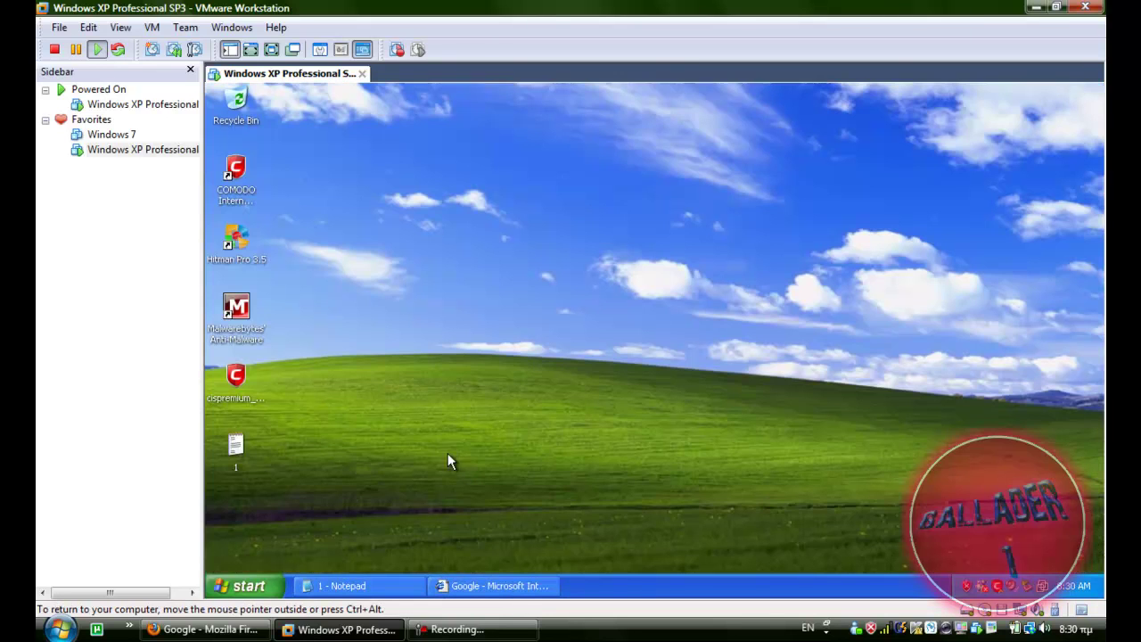
Launch Windows Task Manager from the taskbar and restore the Google page in Internet Explorer
right_click(652, 592)
click(661, 538)
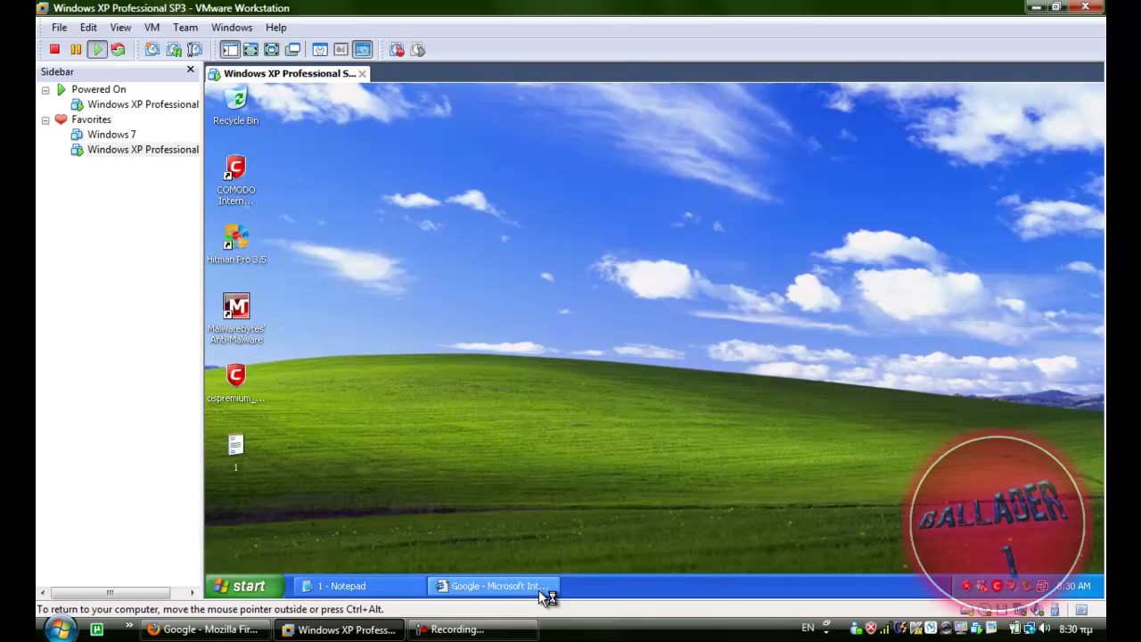
click(527, 588)
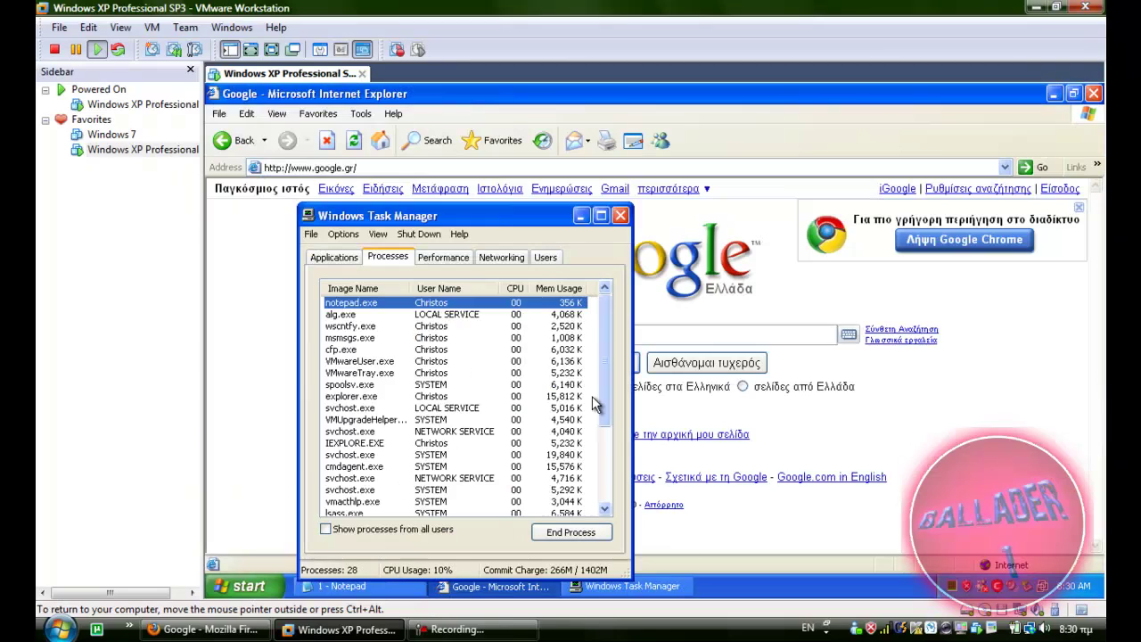
Copy binreskolt.com/job/l.php from Notepad into IE's address bar, load it, and minimize Task Manager
drag(596, 404, 602, 474)
click(343, 586)
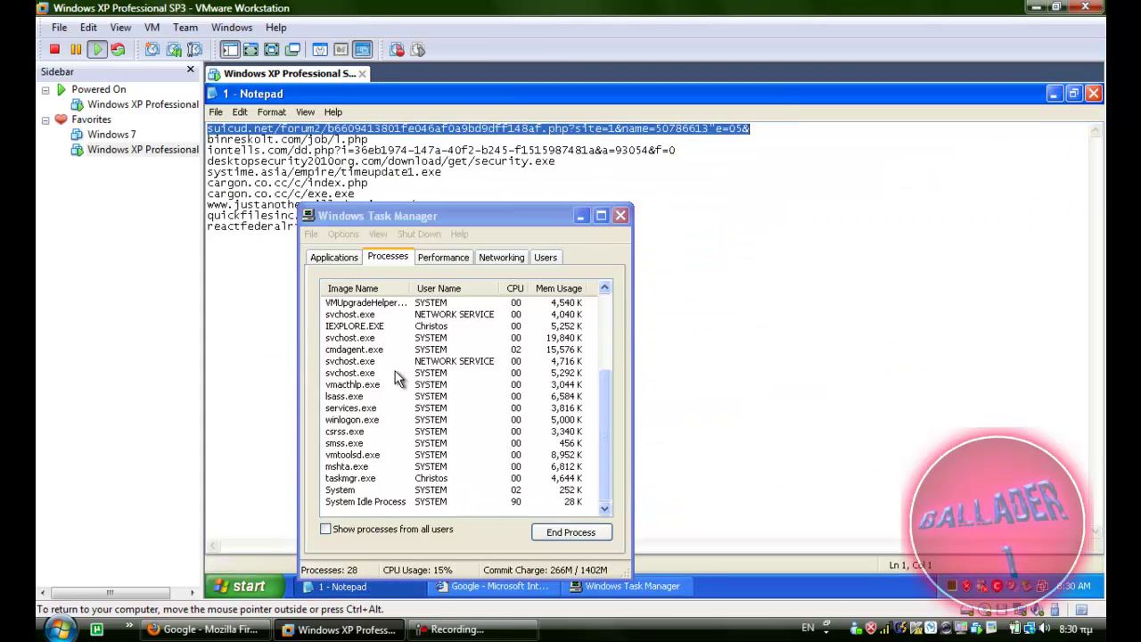
double_click(328, 139)
key(ctrl+c)
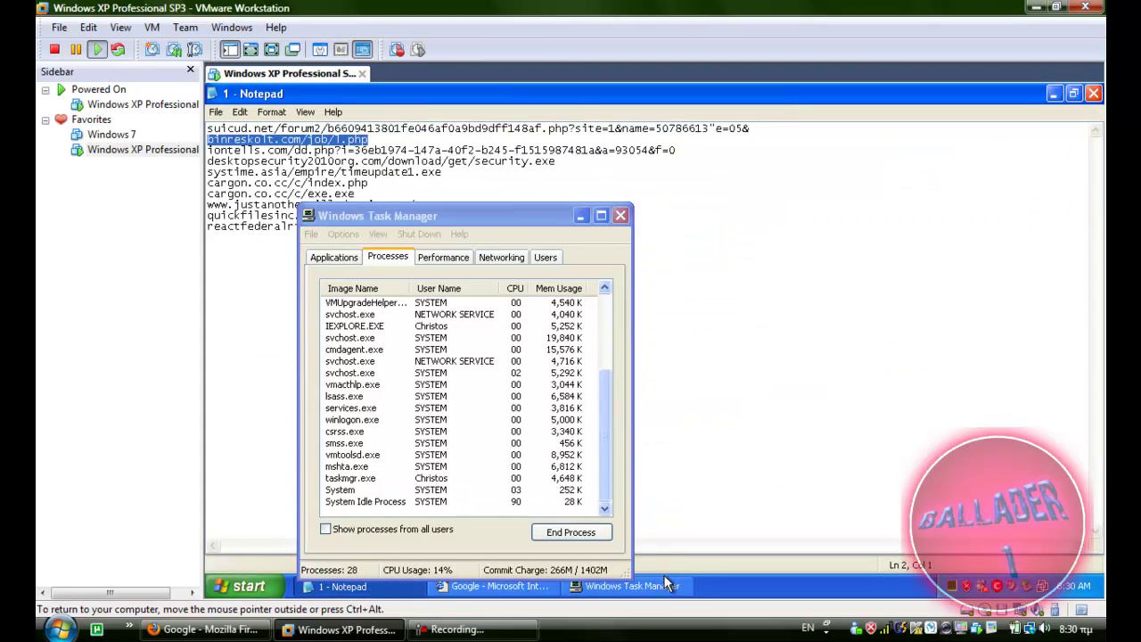
key(alt+Tab)
click(385, 167)
key(ctrl+v)
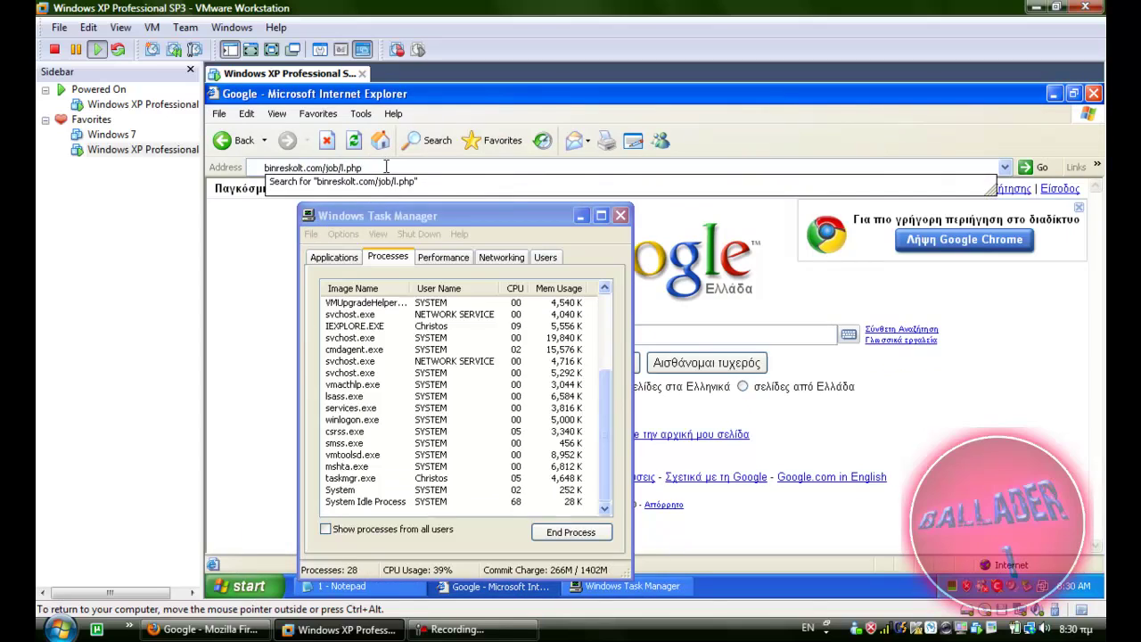
key(Return)
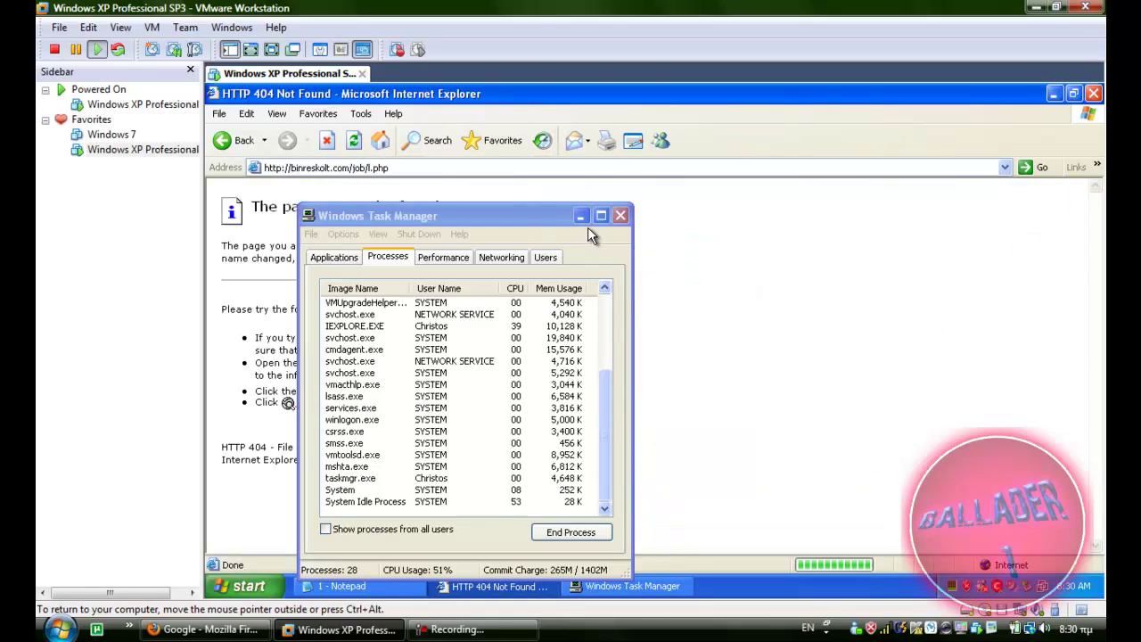
click(575, 235)
click(580, 215)
Copy the third Notepad line, the iontells.com URL, into Internet Explorer and load it
click(356, 587)
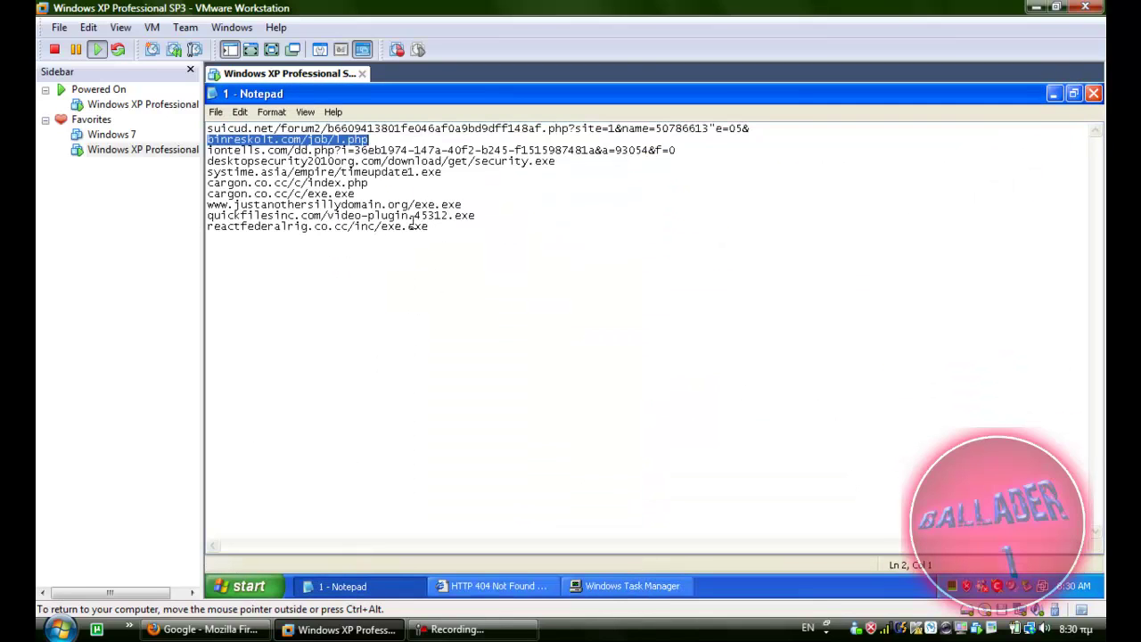
key(Down)
key(shift+End)
key(ctrl+c)
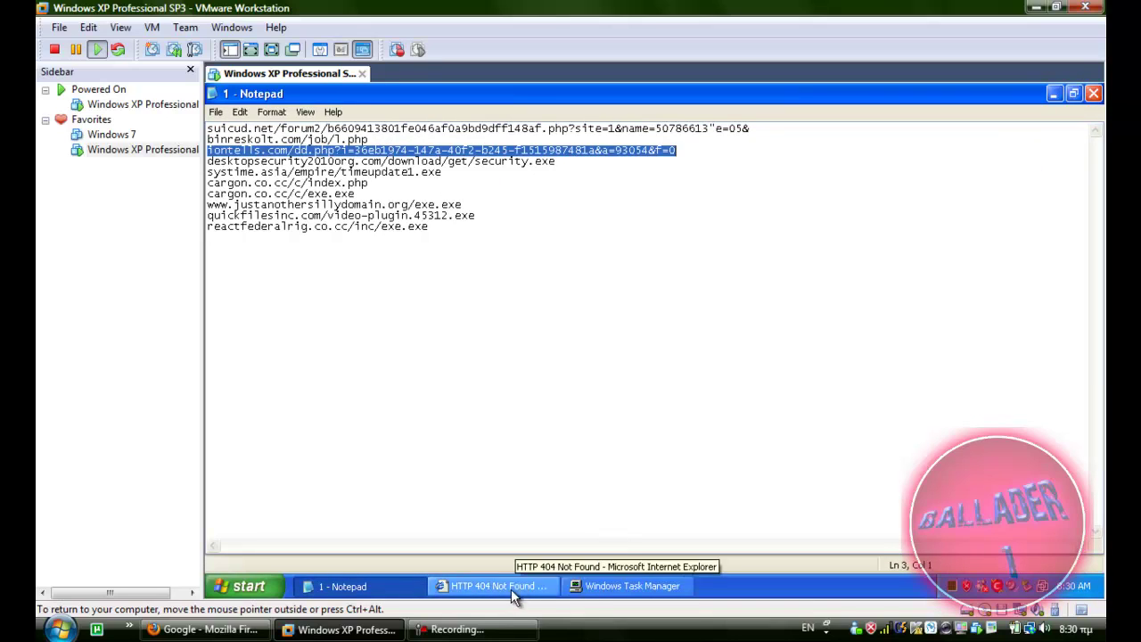
click(493, 586)
click(347, 166)
key(ctrl+v)
key(Return)
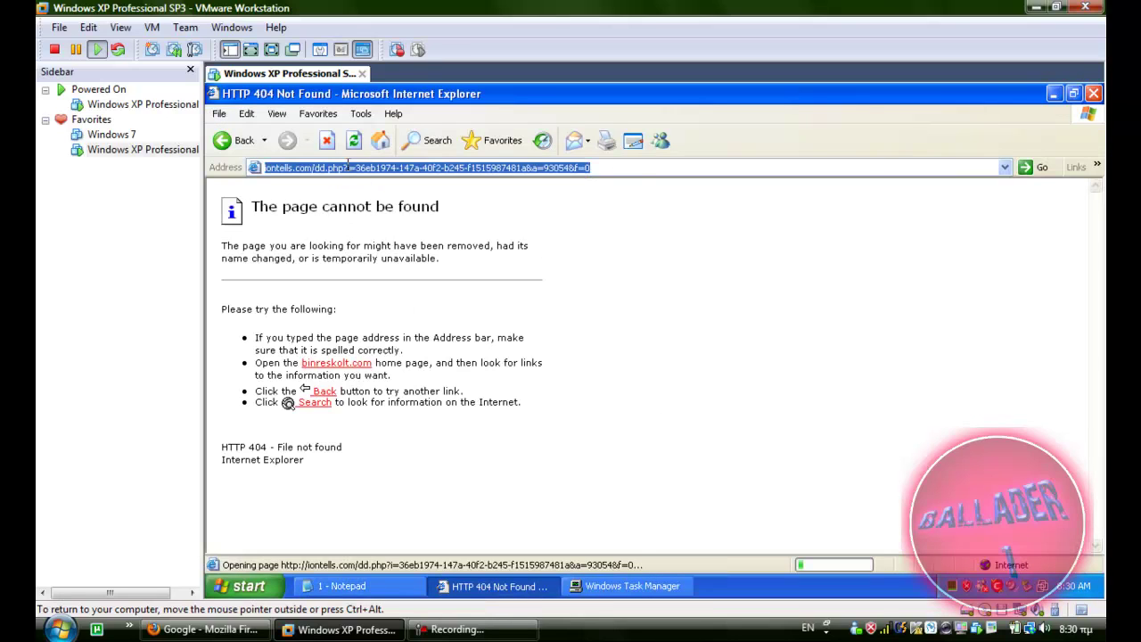
Run the downloaded setup.exe, then block it in the COMODO malware alert and dismiss the error
click(647, 356)
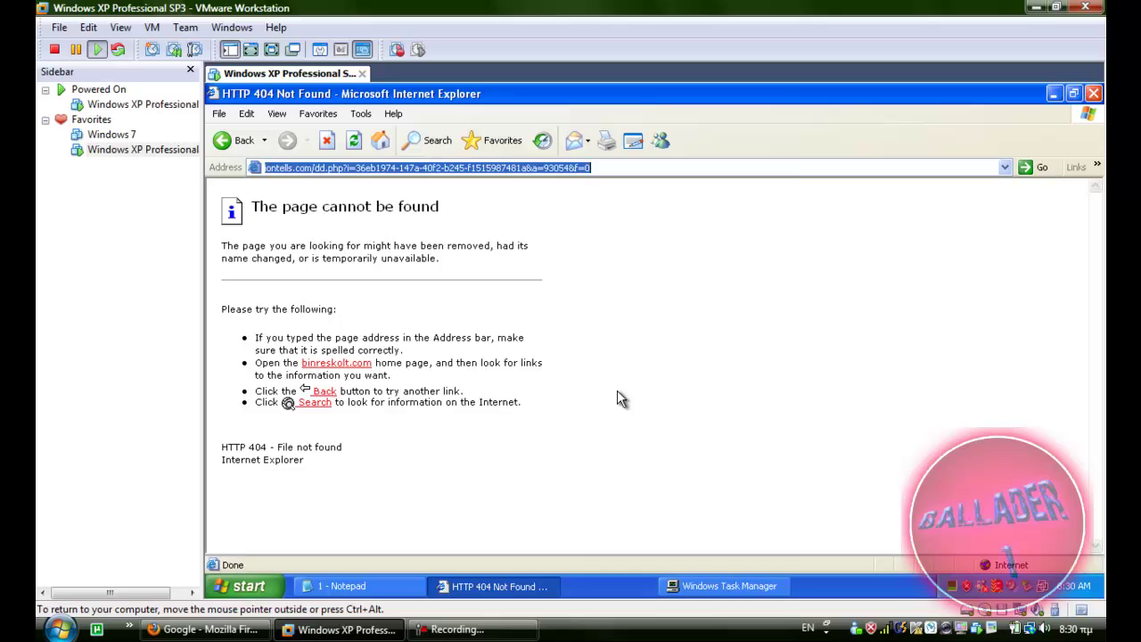
click(713, 355)
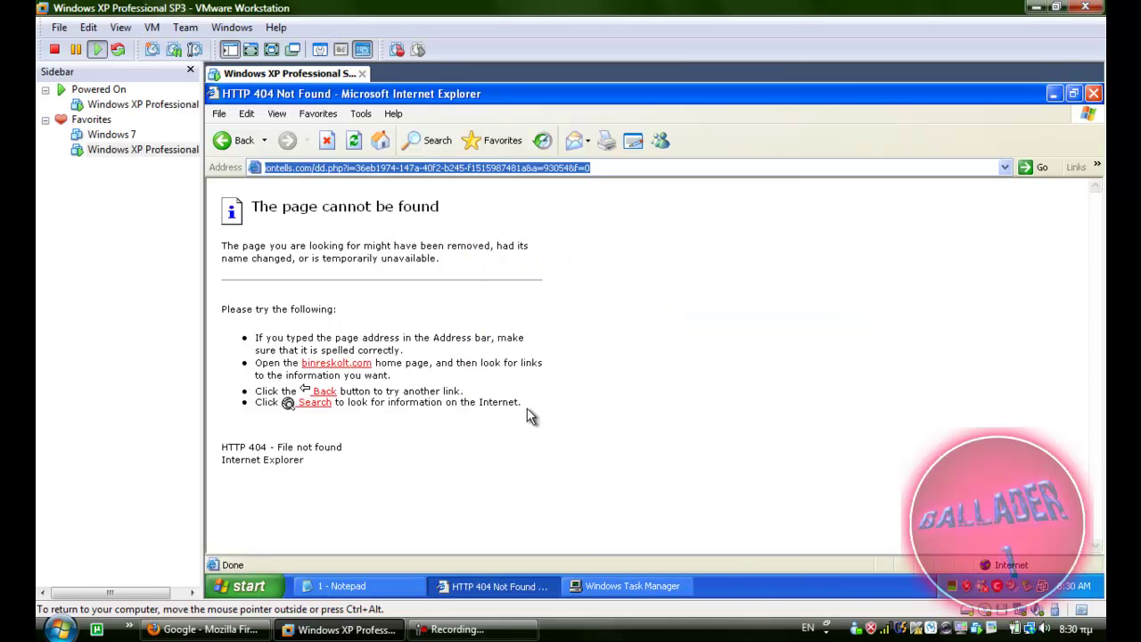
key(alt+Tab)
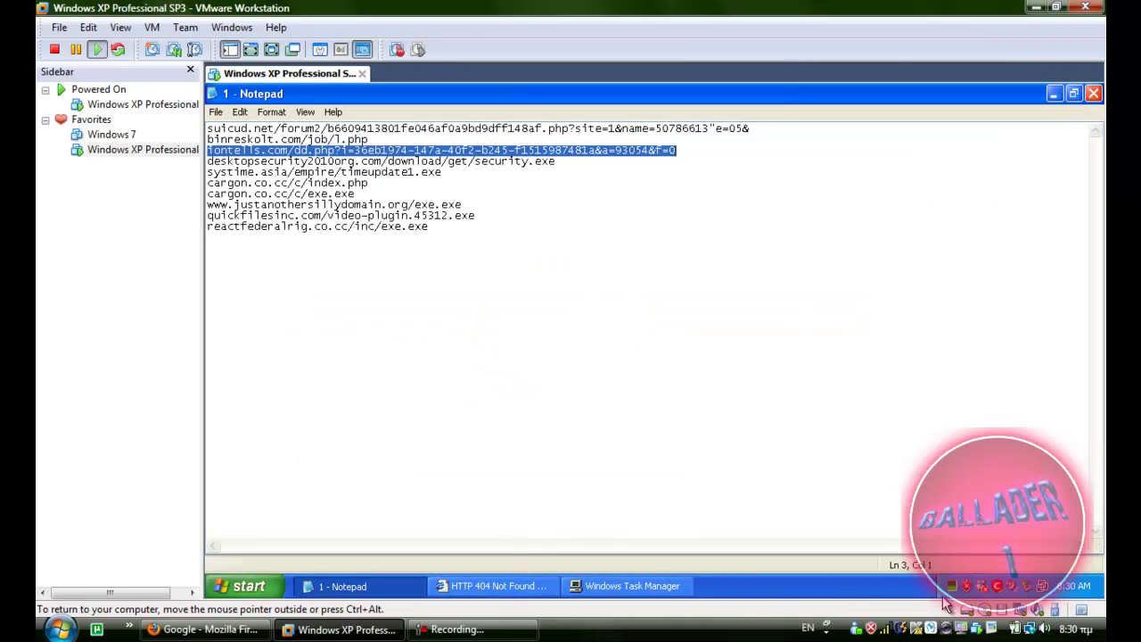
click(406, 588)
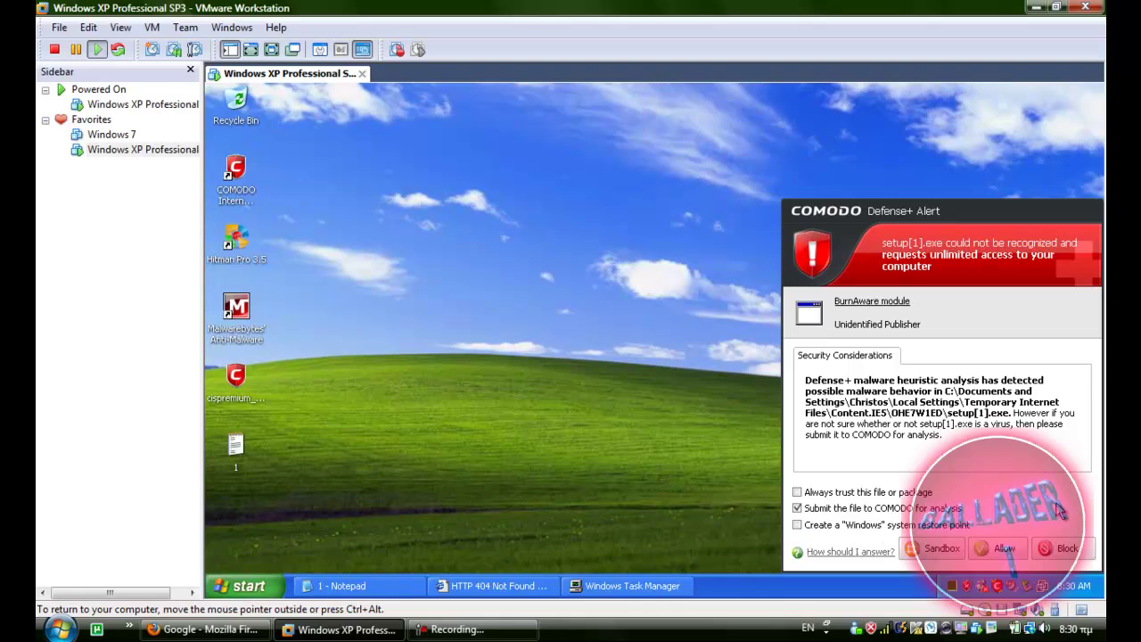
click(1066, 548)
click(646, 385)
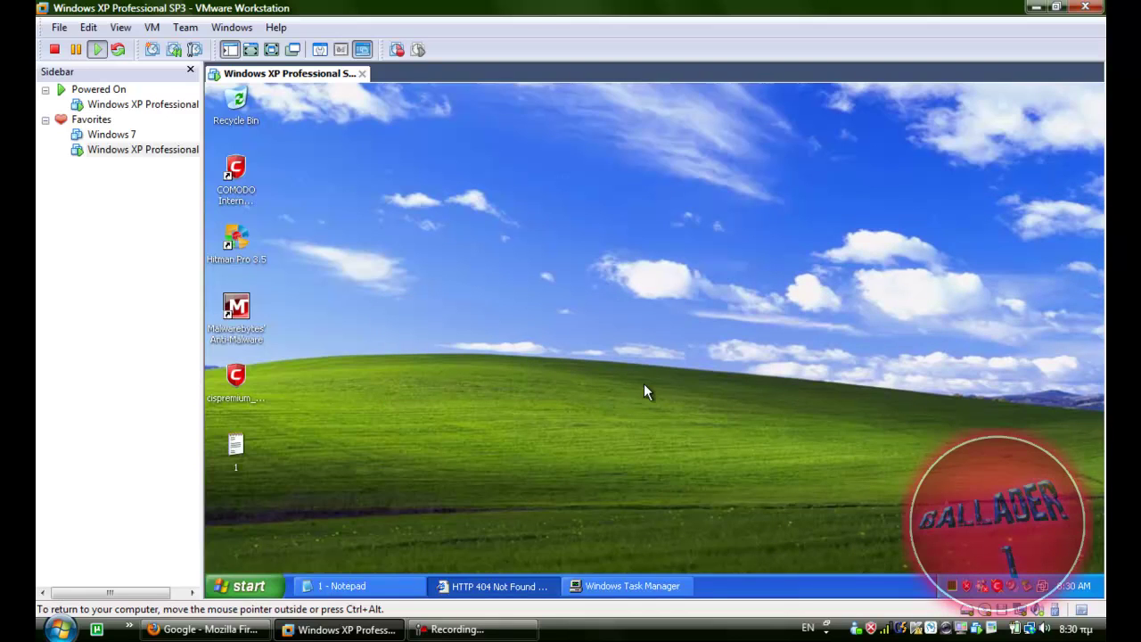
Load the security.exe URL from the Notepad list in Internet Explorer and run the download
click(355, 589)
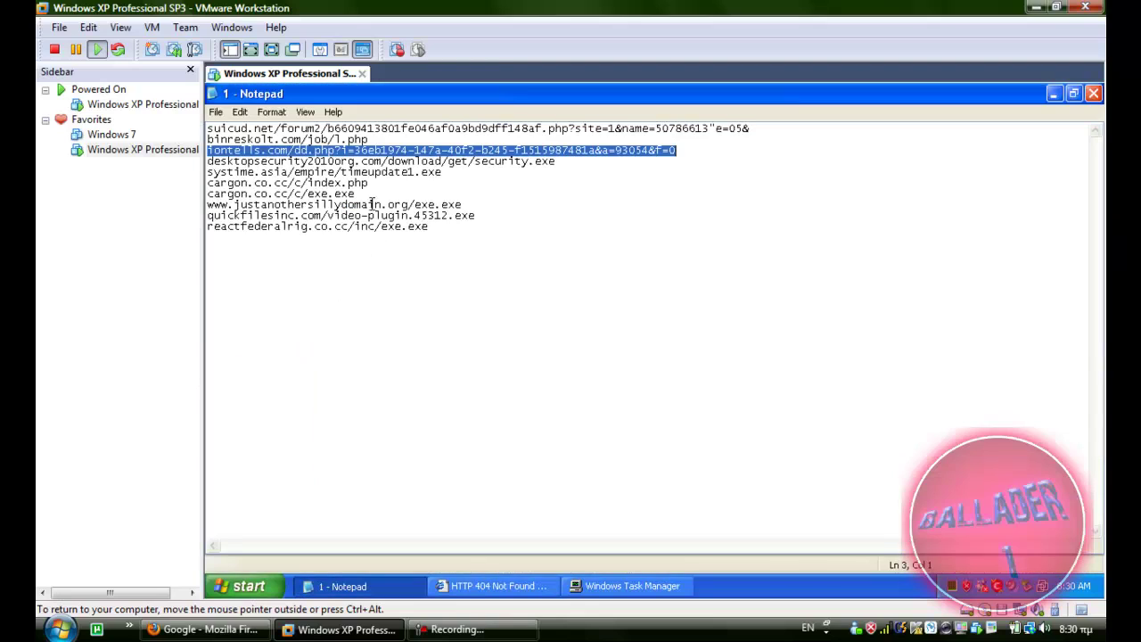
click(374, 152)
double_click(374, 152)
double_click(378, 161)
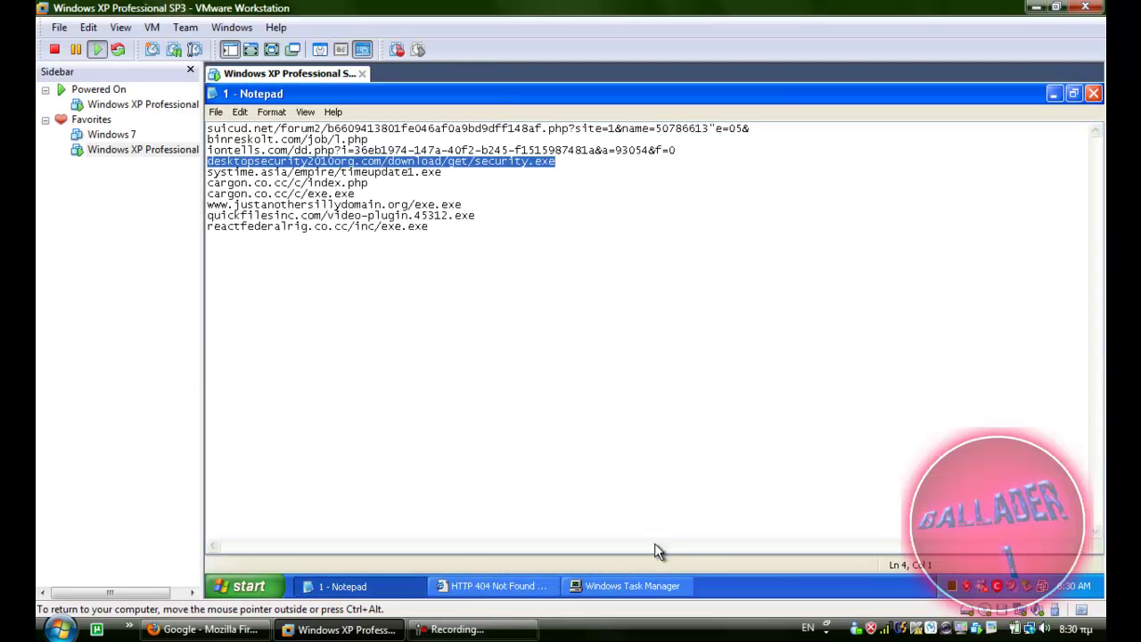
key(ctrl+c)
click(493, 586)
key(ctrl+v)
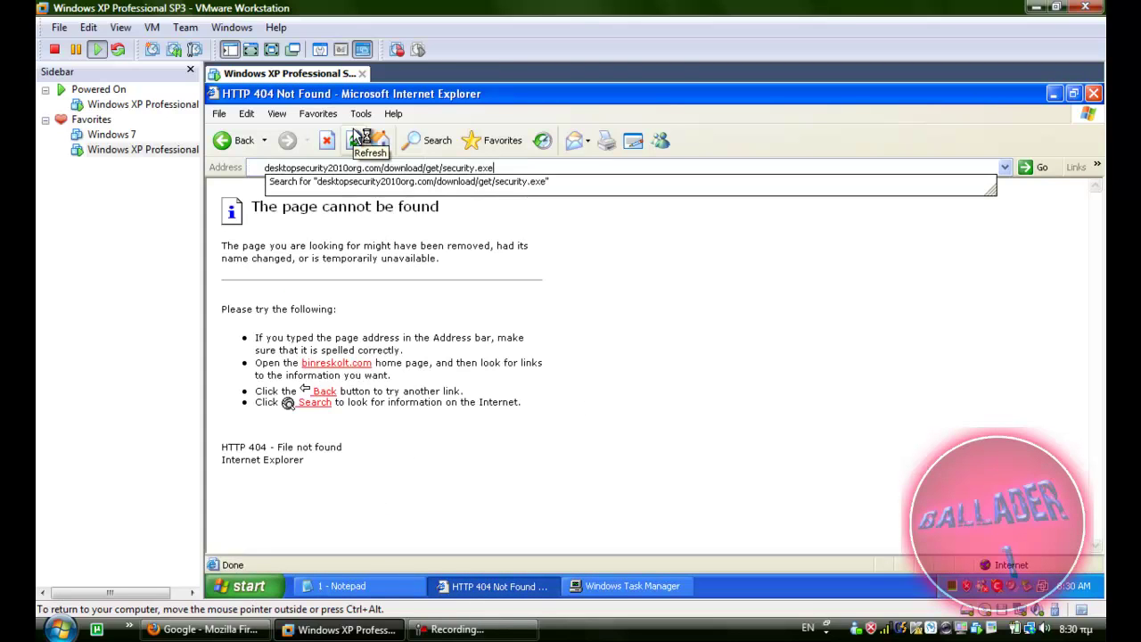
key(Return)
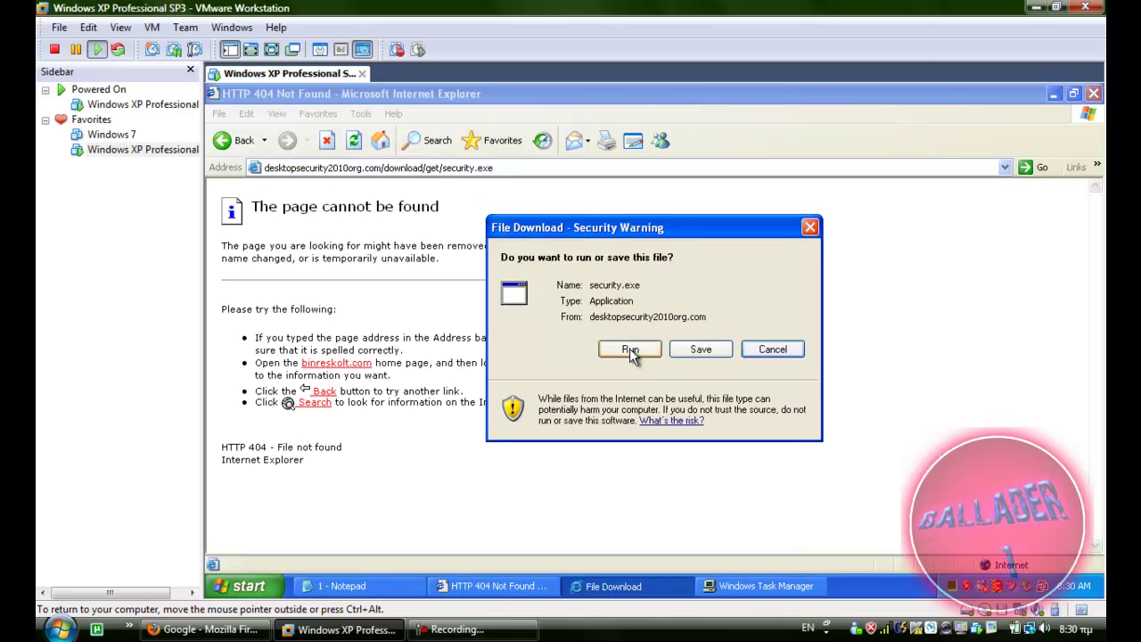
click(630, 349)
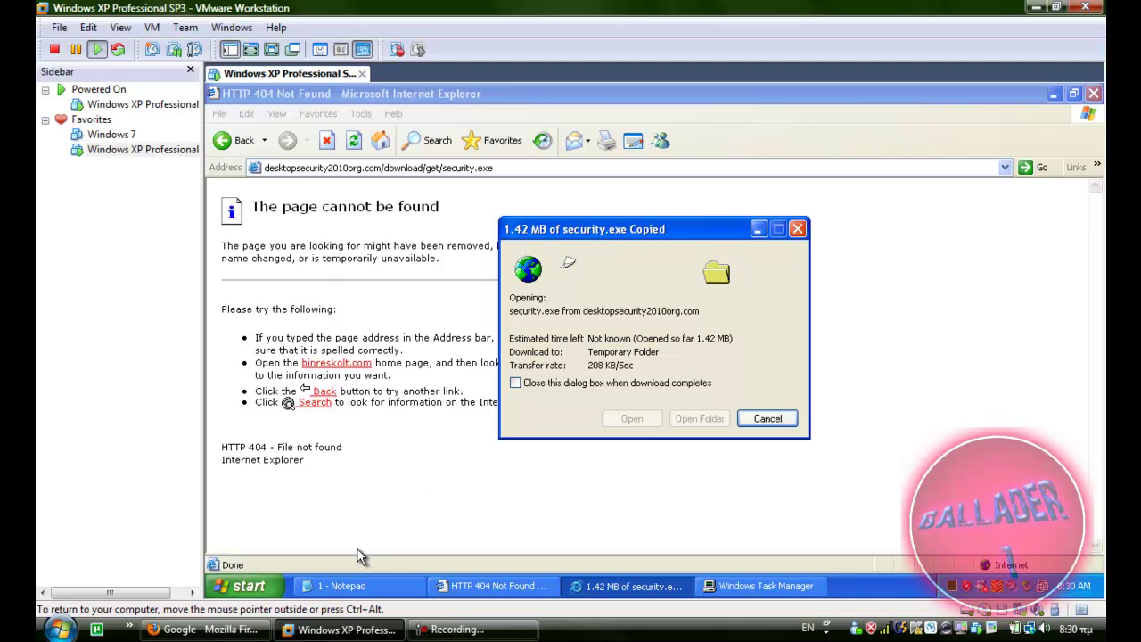
Copy the timeupdate1.exe URL from Notepad and move the COMODO alert aside
click(370, 588)
double_click(415, 174)
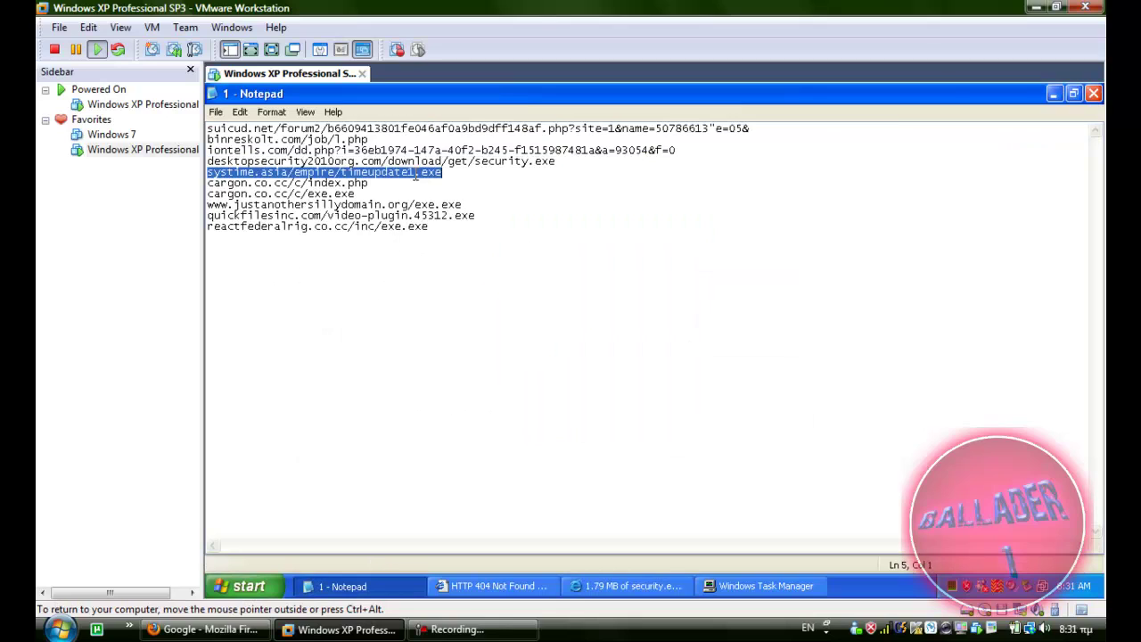
right_click(416, 174)
click(442, 219)
click(499, 586)
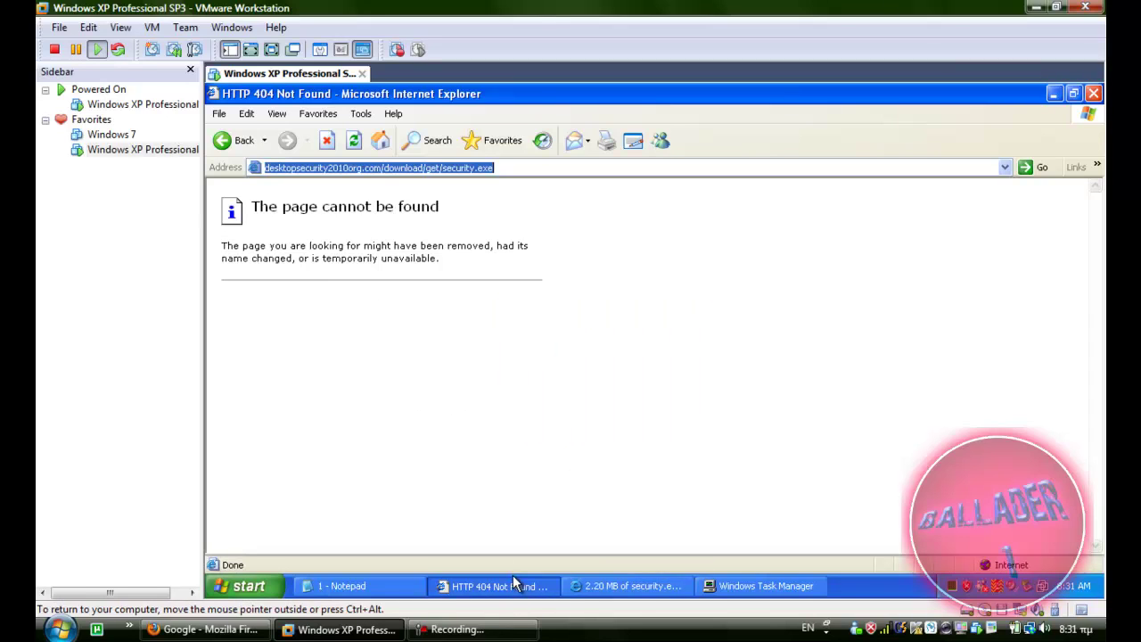
right_click(390, 169)
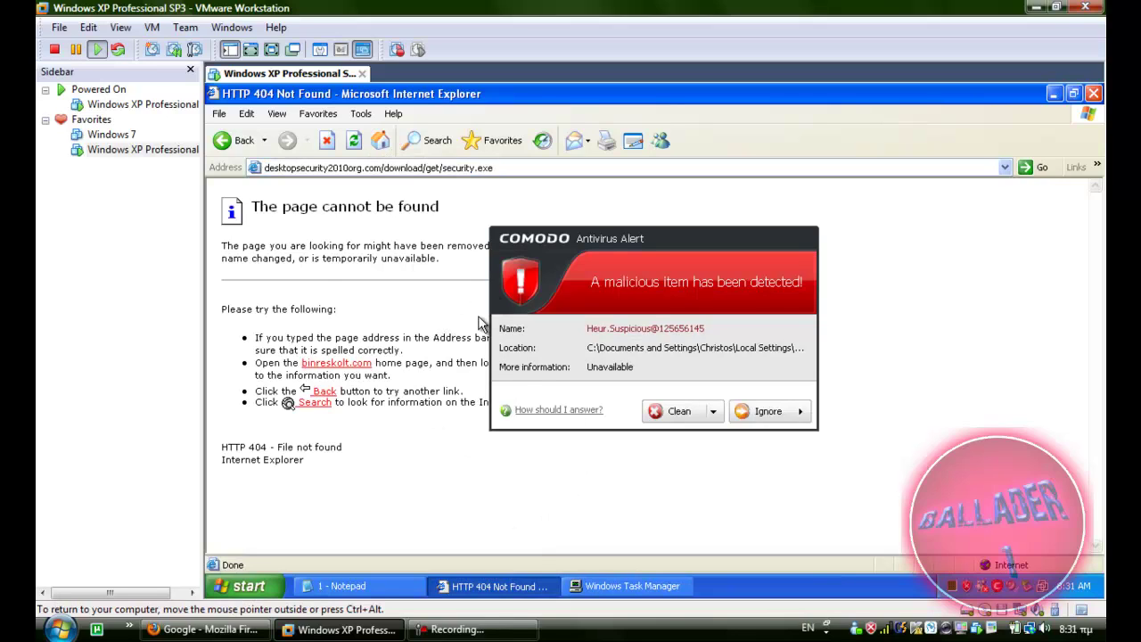
drag(596, 247, 486, 261)
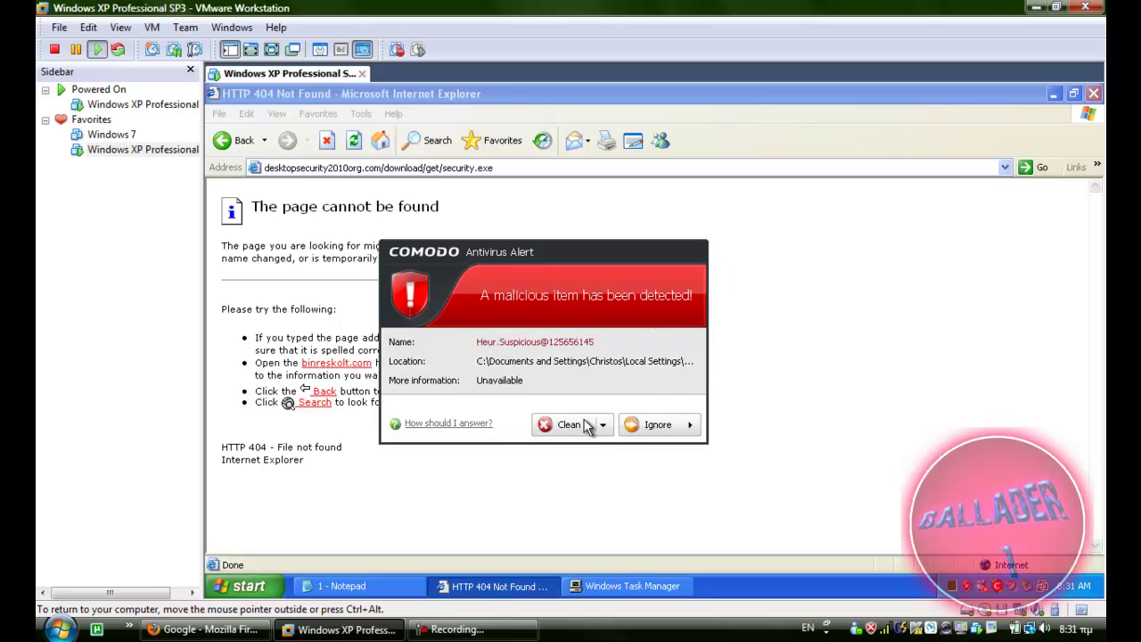
Clean the flagged security.exe item in COMODO and load the timeupdate1.exe address
click(547, 426)
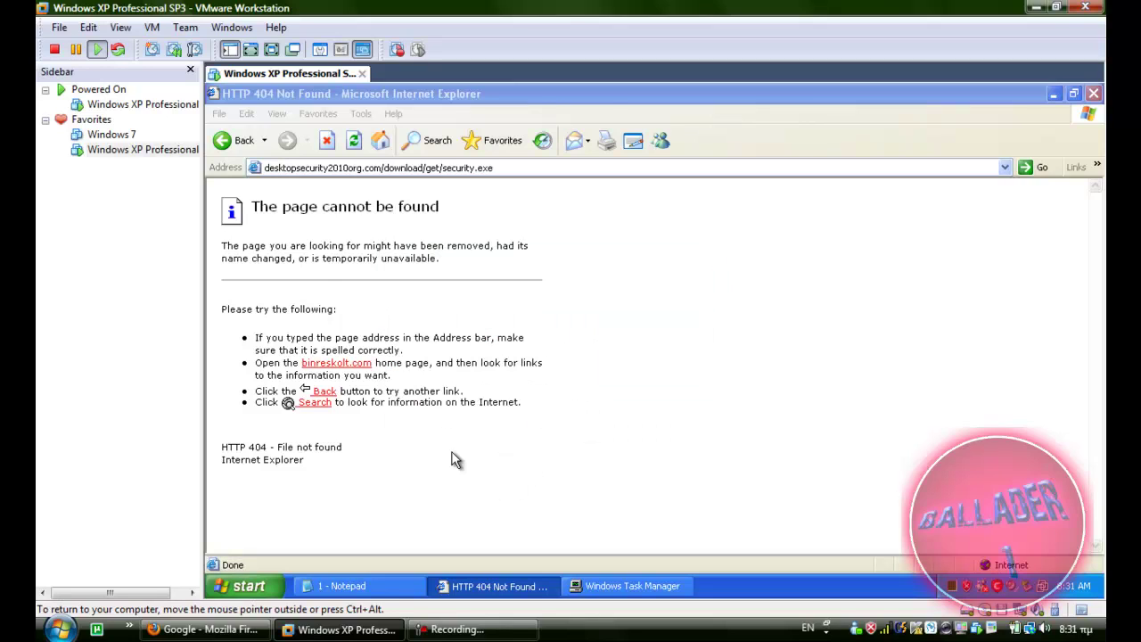
click(452, 168)
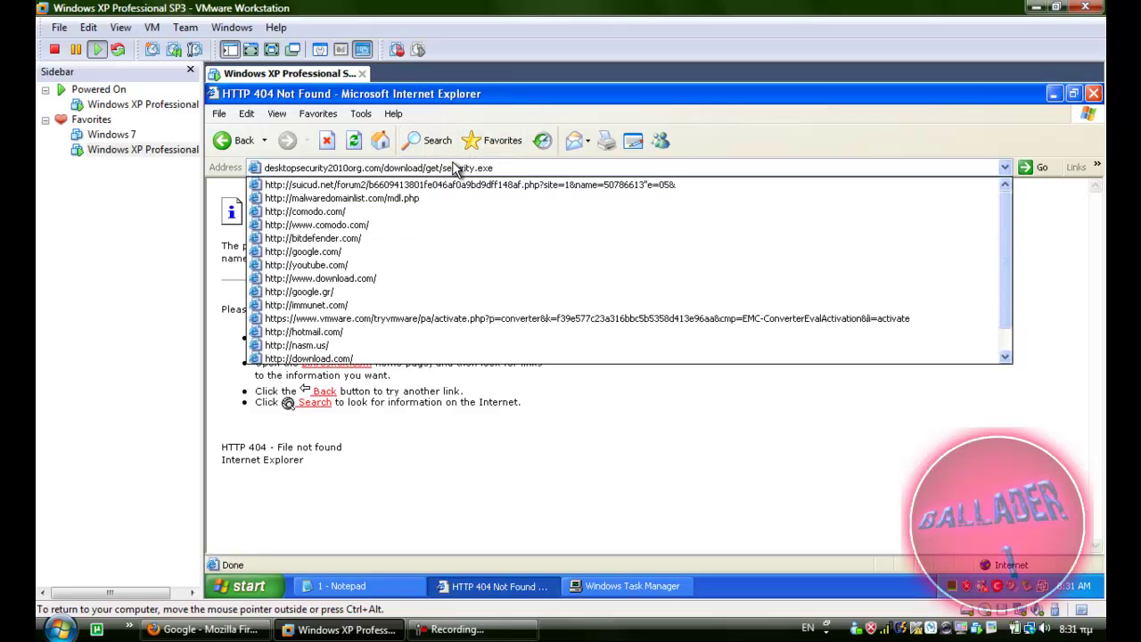
click(449, 168)
key(ctrl+v)
key(Return)
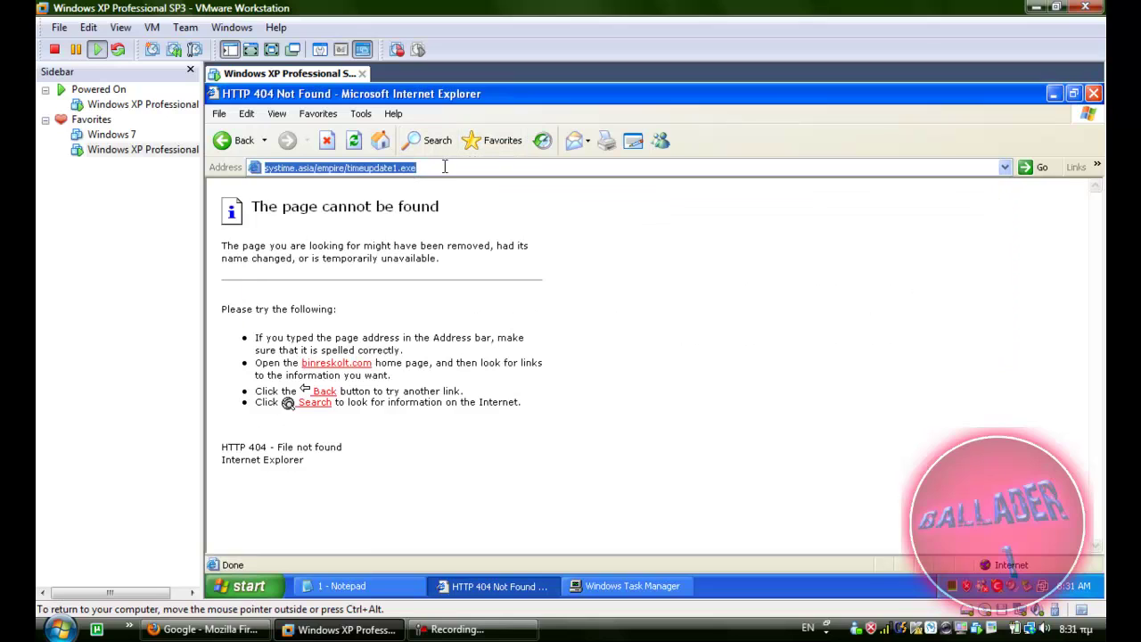
Run the timeupdate1.exe download, block it in COMODO Defense+, and dismiss the access error
click(626, 344)
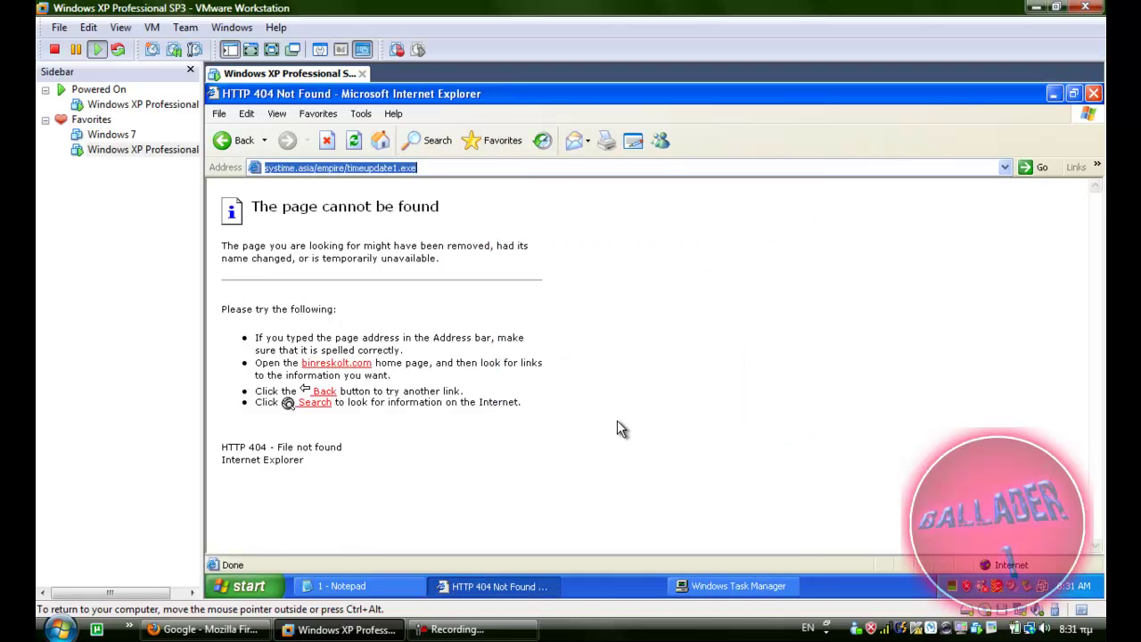
click(713, 349)
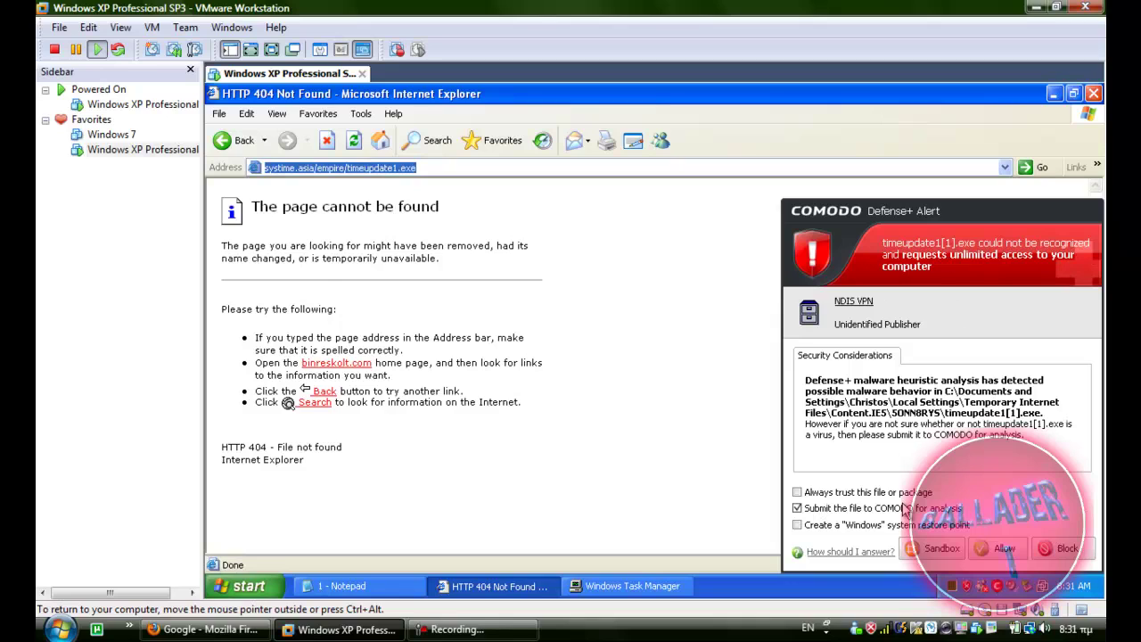
click(1085, 549)
click(656, 383)
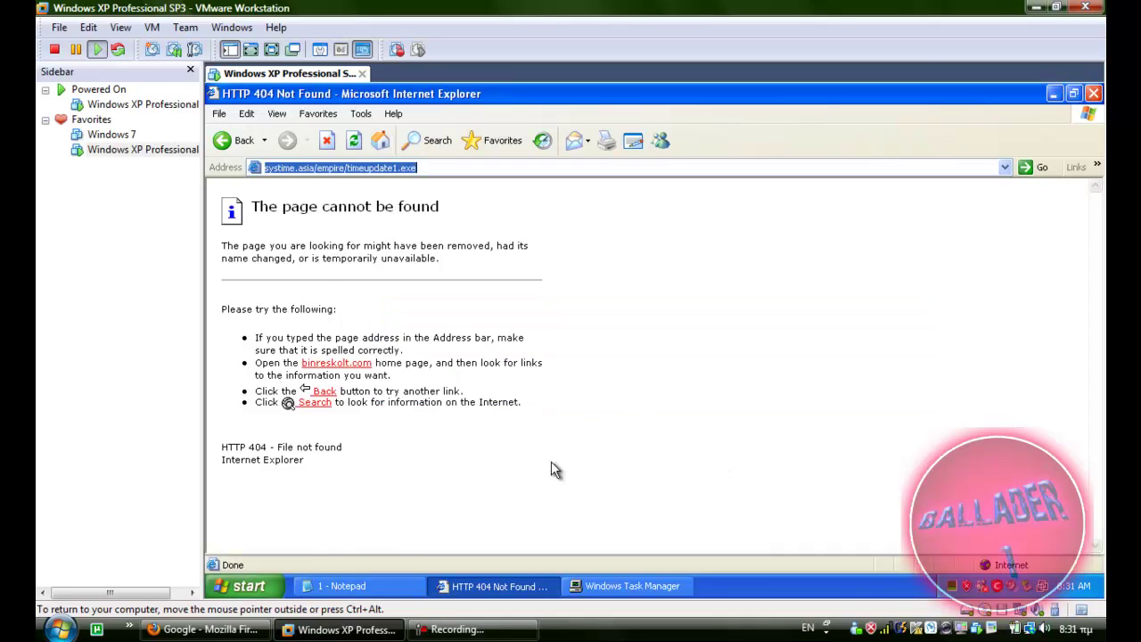
Select the cargon.co.cc/c/index.php line in Notepad and paste it into IE's address bar
click(352, 586)
drag(382, 183, 206, 182)
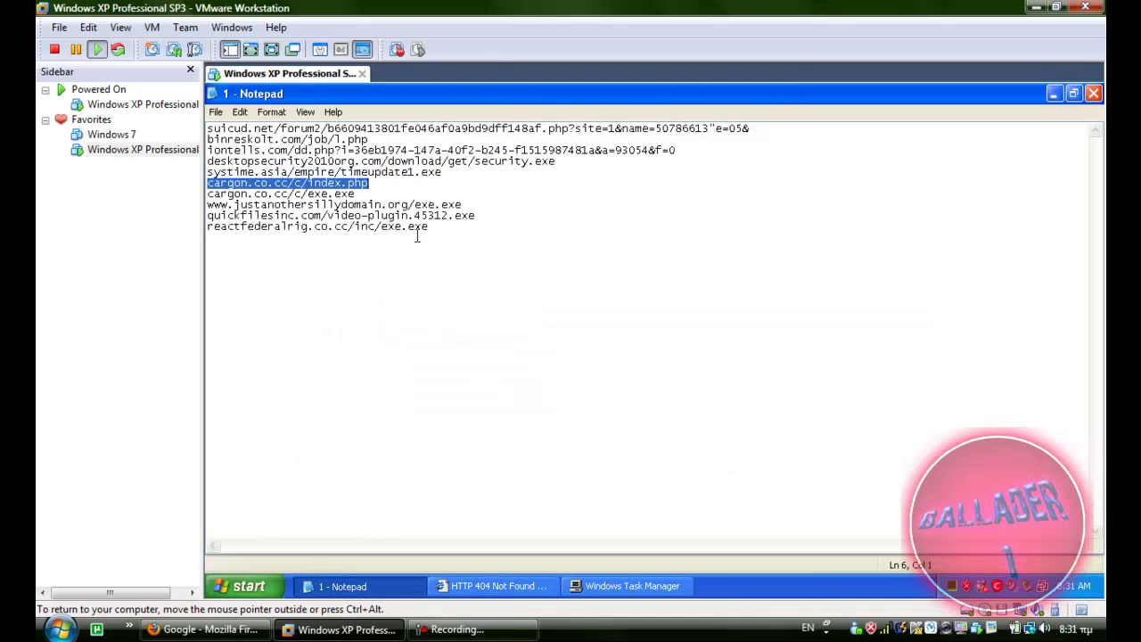
click(494, 586)
key(ctrl+v)
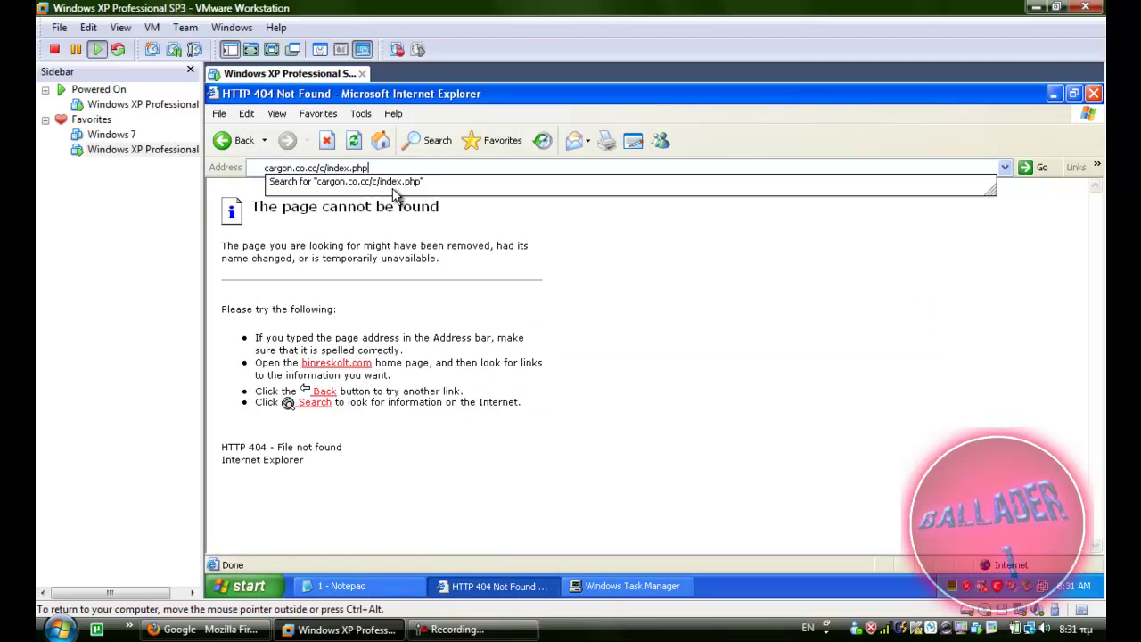
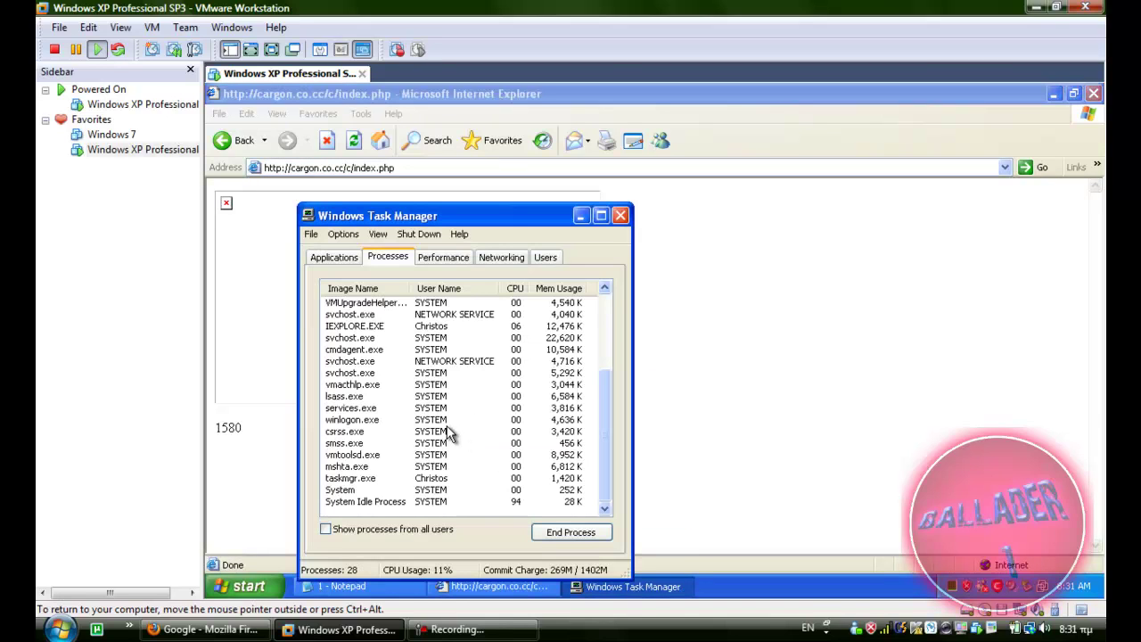
Select the cargon.co.cc/c/exe.exe line in the Notepad URL list and minimize Task Manager
scroll(449, 433, up, 4)
click(342, 586)
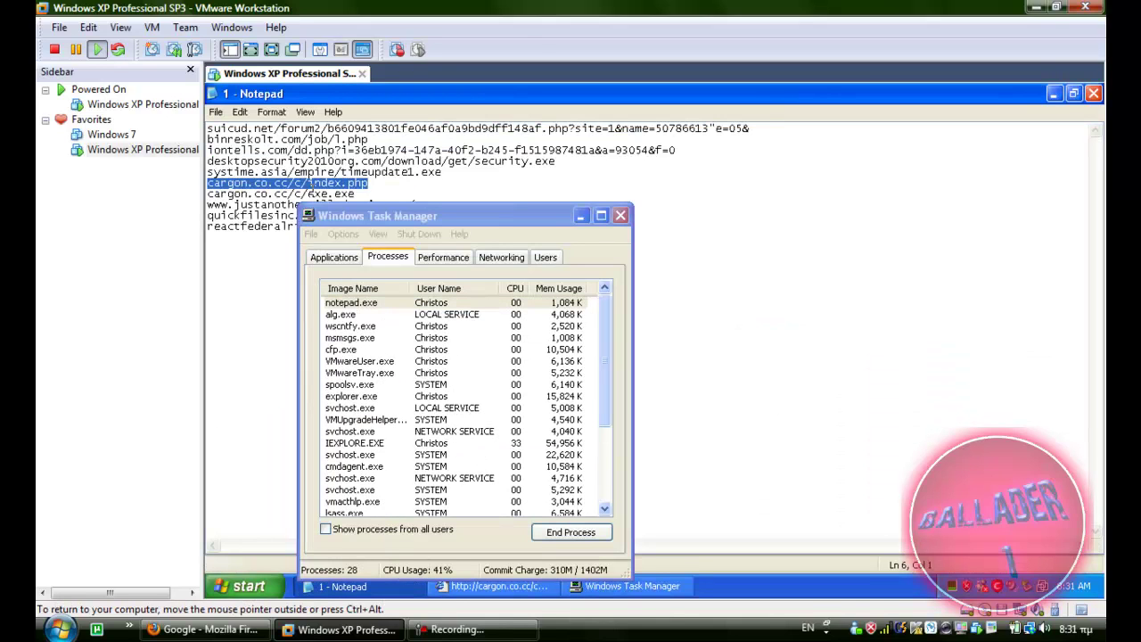
key(Down)
key(End)
key(shift+Home)
click(579, 215)
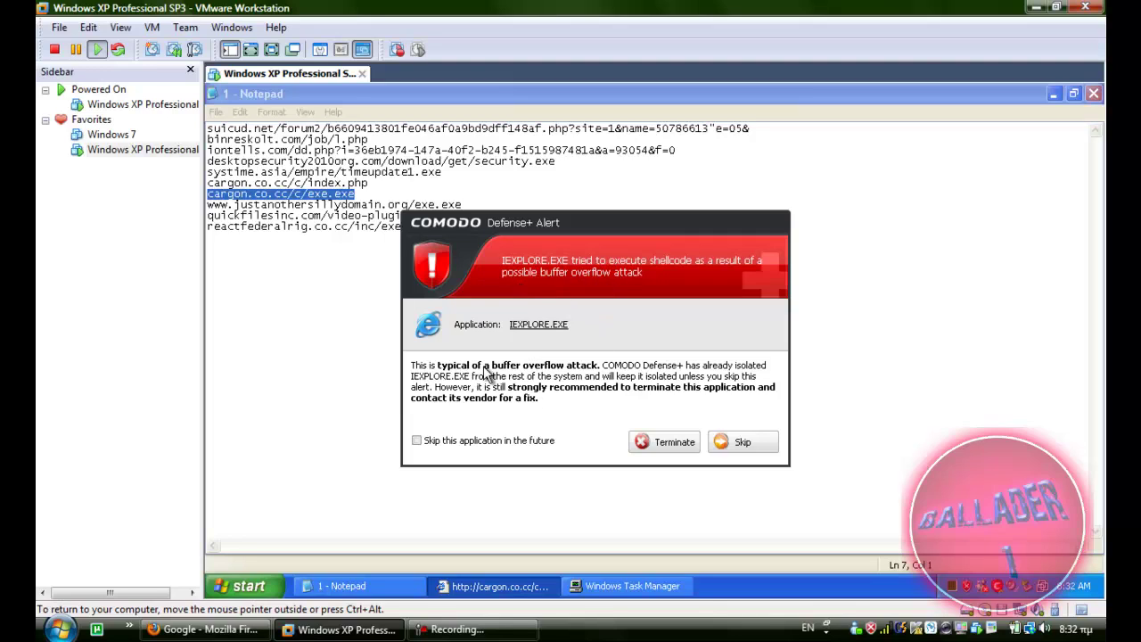
Terminate the flagged IEXPLORE.EXE from the COMODO alert and launch Internet Explorer from Start
click(666, 446)
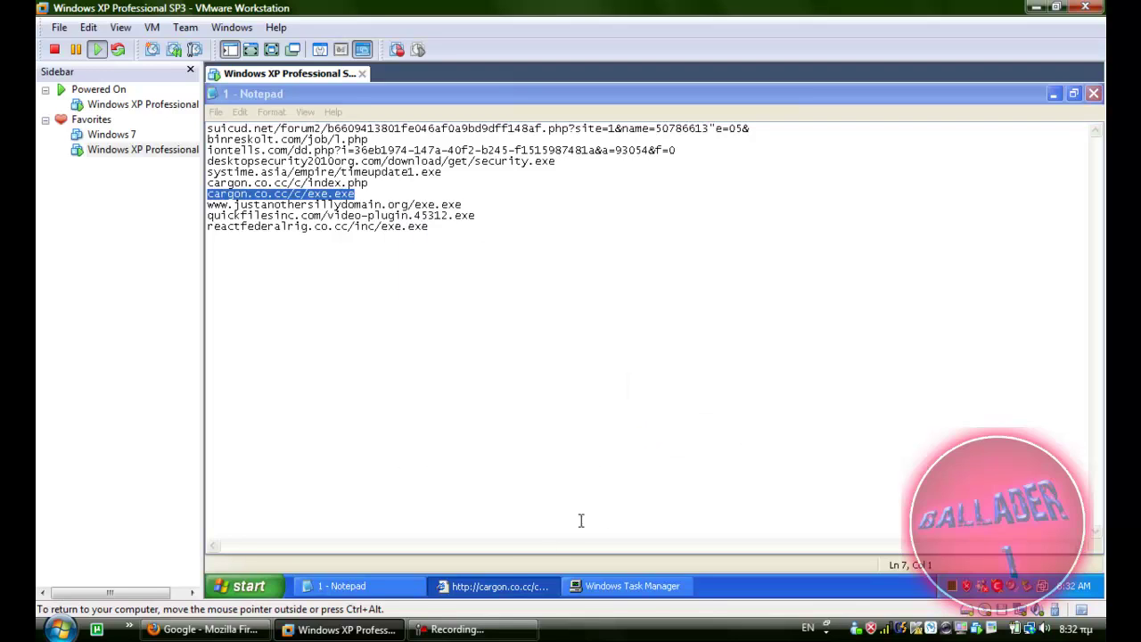
click(254, 591)
click(265, 247)
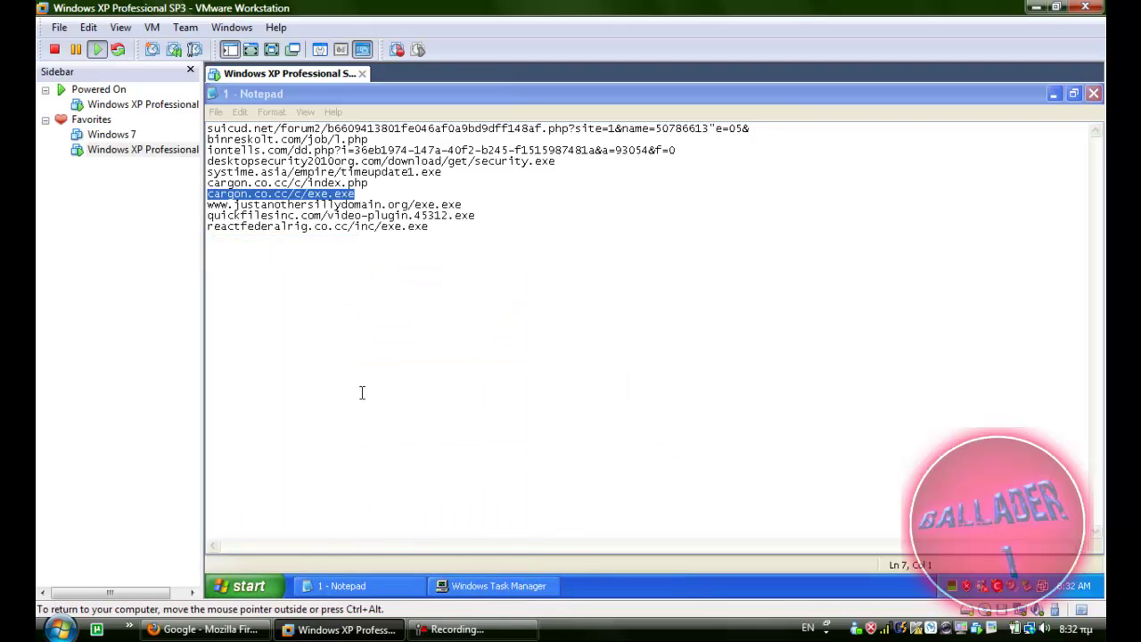
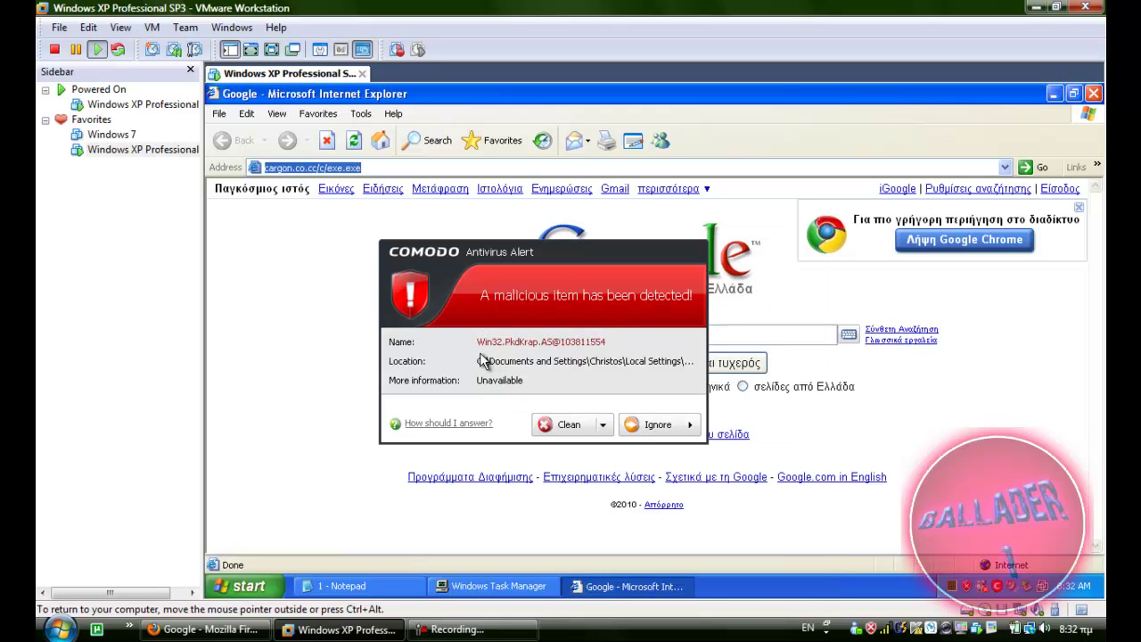
Clean the Win32 item Comodo detected in the cargon.co.cc/c/exe.exe download
click(573, 430)
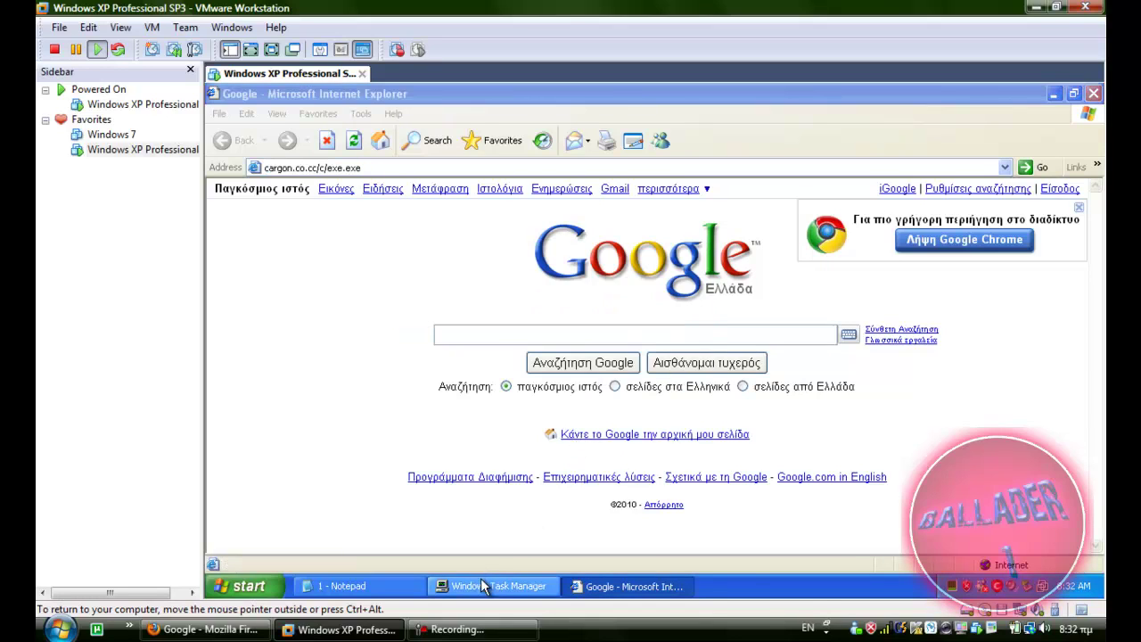
click(383, 589)
drag(381, 220, 207, 204)
click(627, 586)
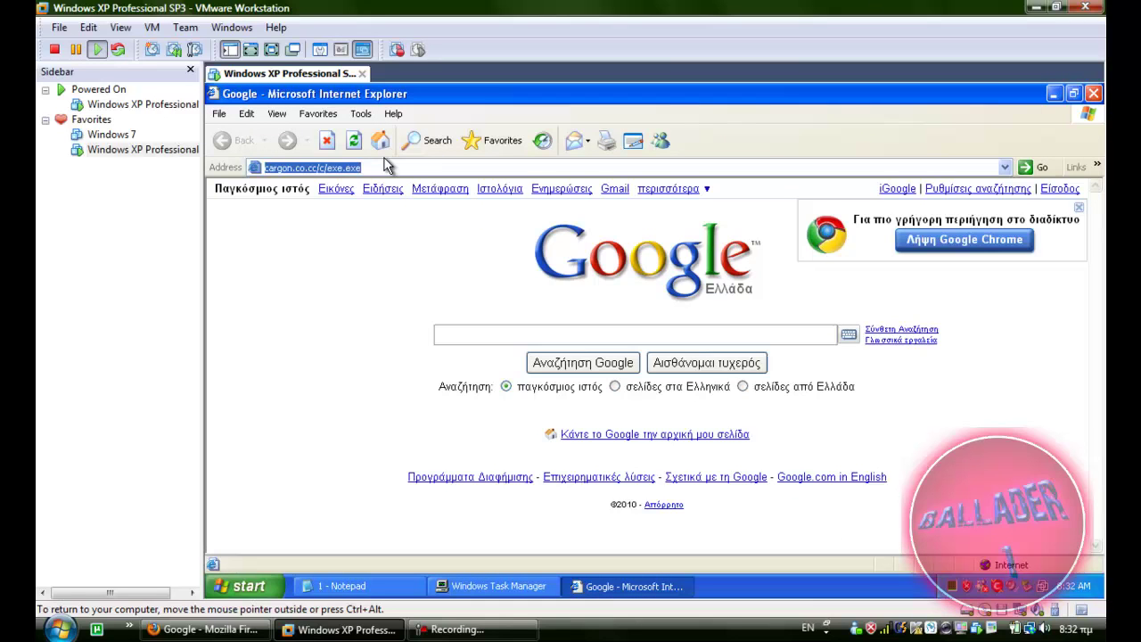
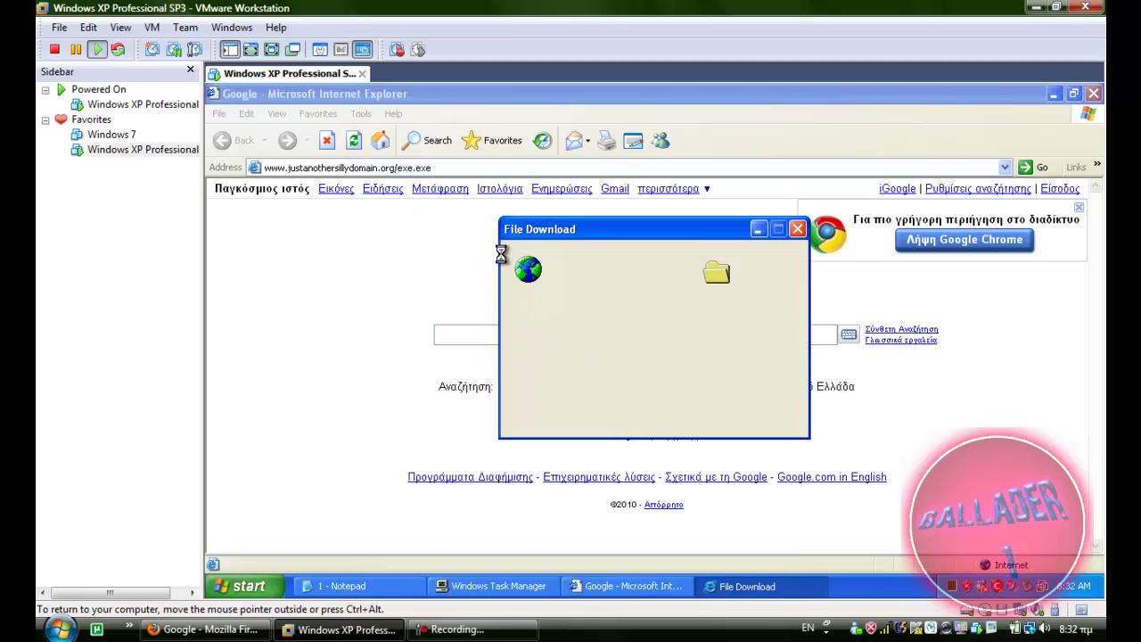
Clean the threat reported in the alert and run the downloaded exe.exe
click(565, 426)
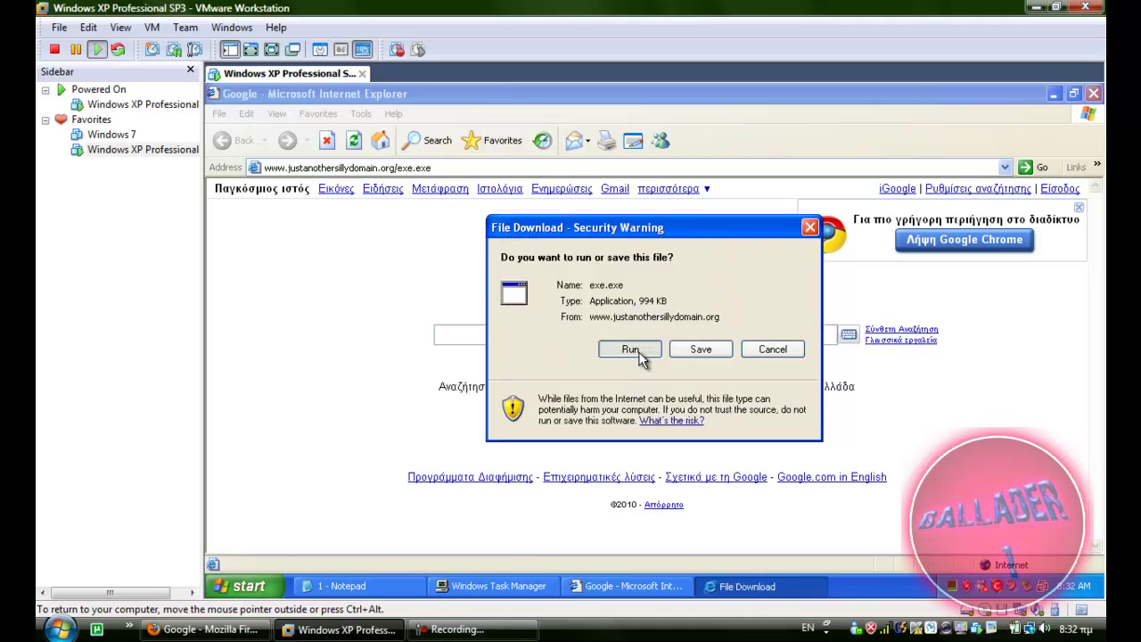
click(630, 349)
click(494, 585)
Copy the quickfilesinc.com/video-plugin.45312.exe address from Notepad and load it in Internet Explorer
click(343, 585)
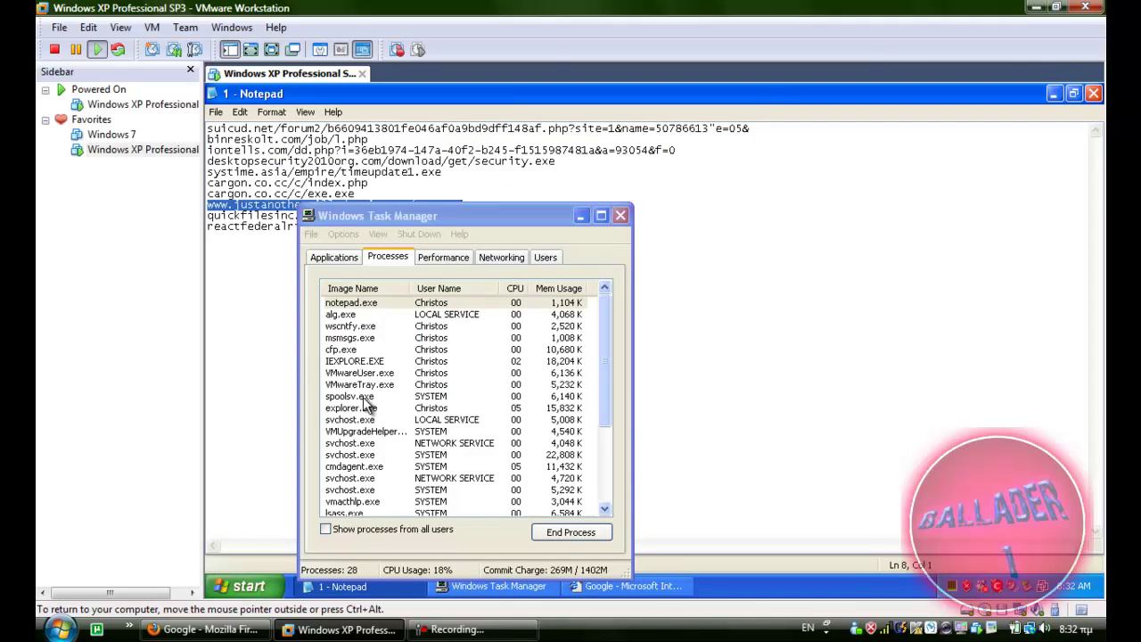
key(Down)
key(Down)
key(shift+Up)
click(581, 215)
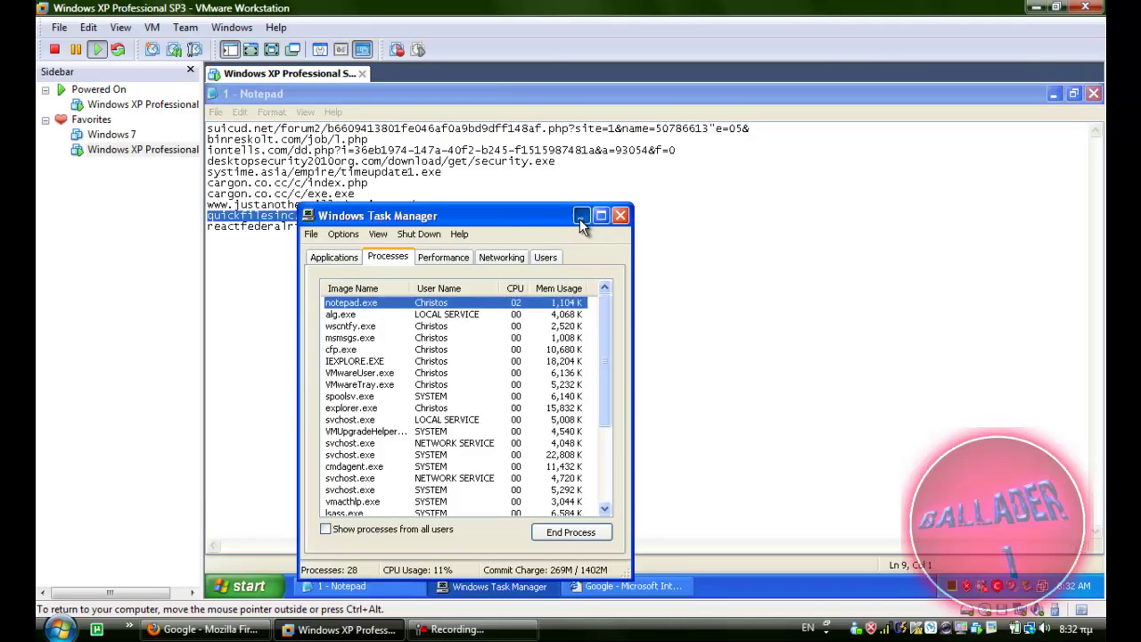
click(615, 585)
text(quickfilesinc.com/video-plugin.45312.exe)
key(Return)
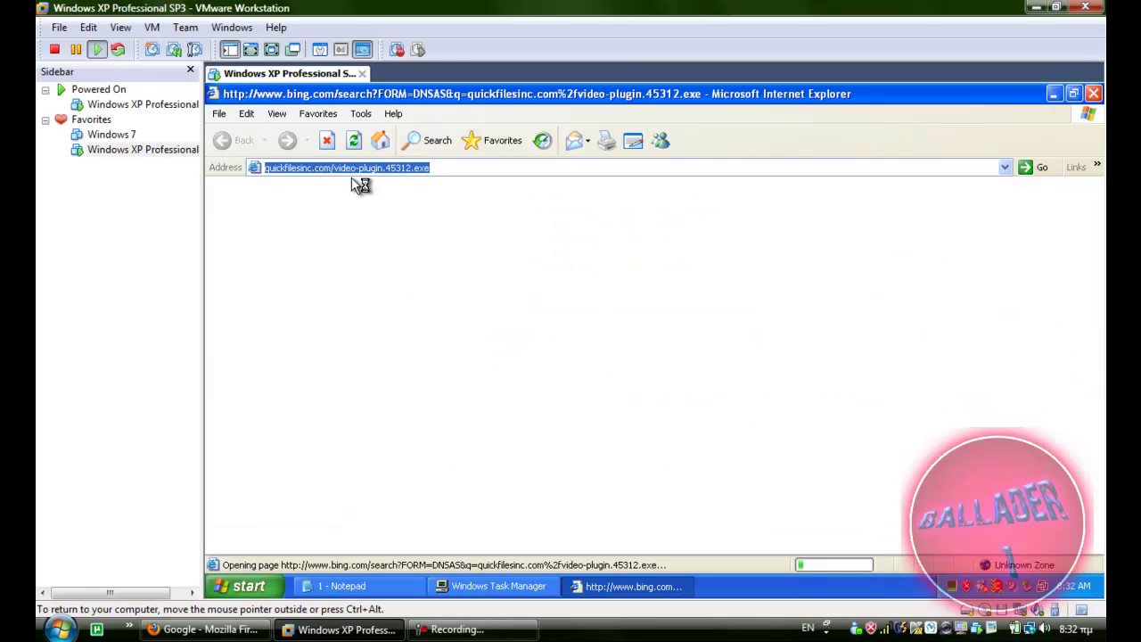
Copy the reactfederalrig.co.cc/inc/exe.exe line from Notepad and load it in Internet Explorer
key(alt+Tab)
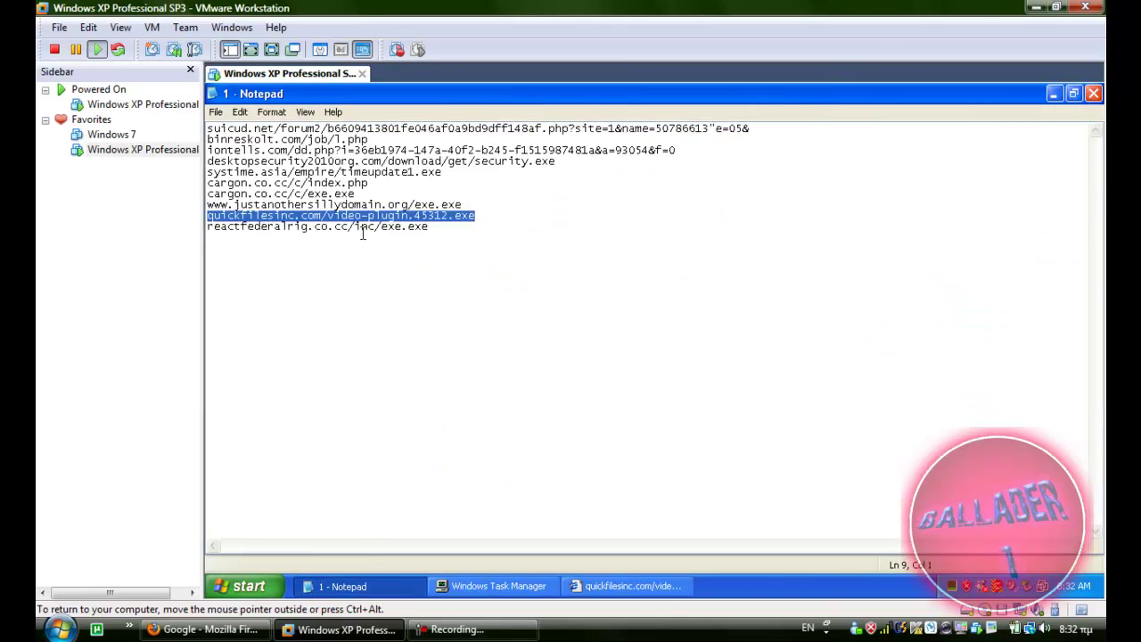
click(367, 216)
double_click(370, 229)
key(ctrl+c)
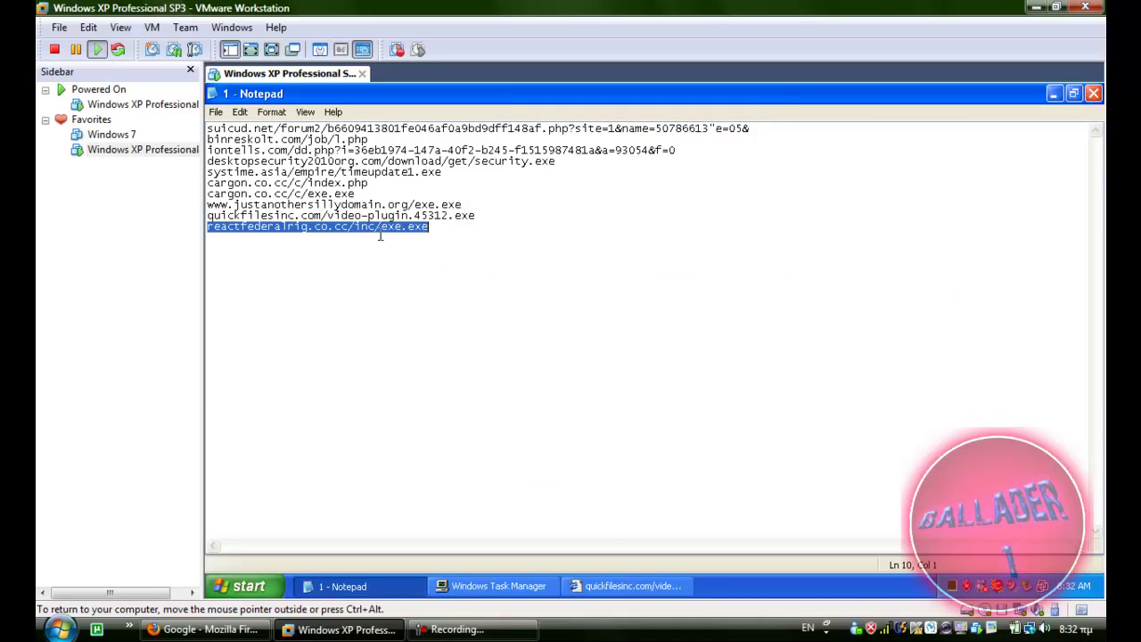
click(615, 586)
click(405, 168)
key(ctrl+v)
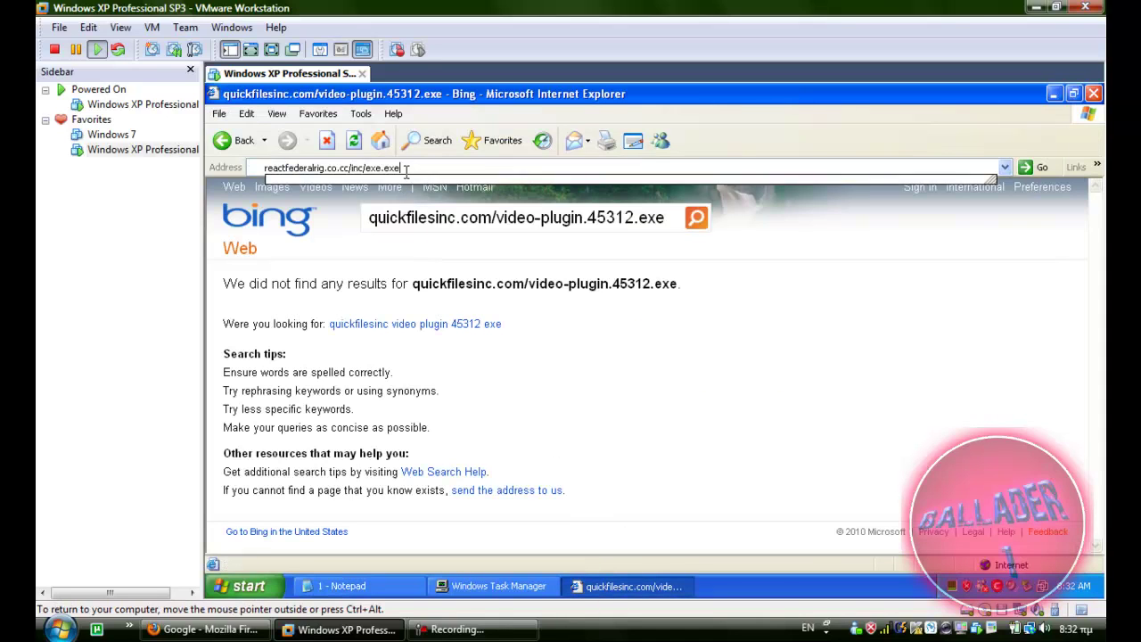
key(Return)
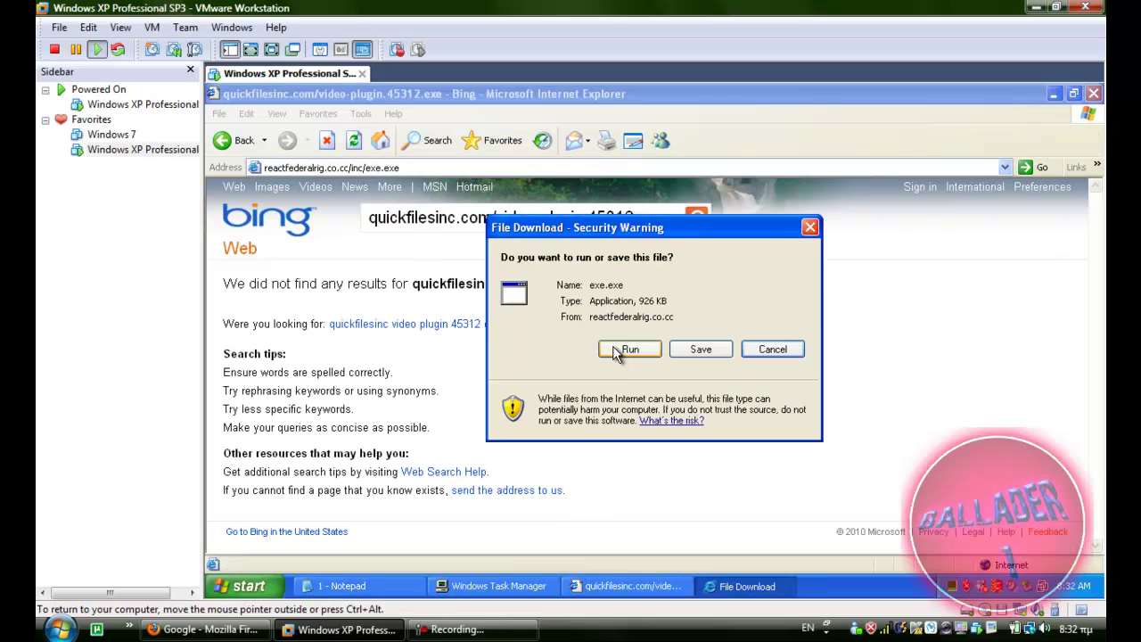
Run the downloaded exe.exe, confirm it, and close the browser
click(624, 346)
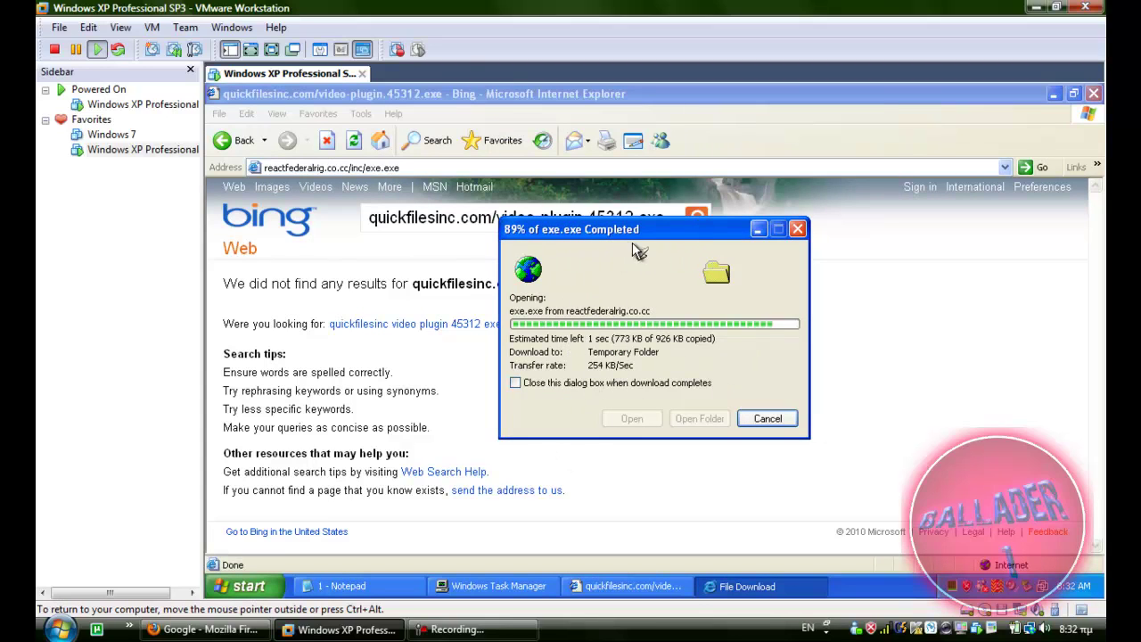
click(681, 325)
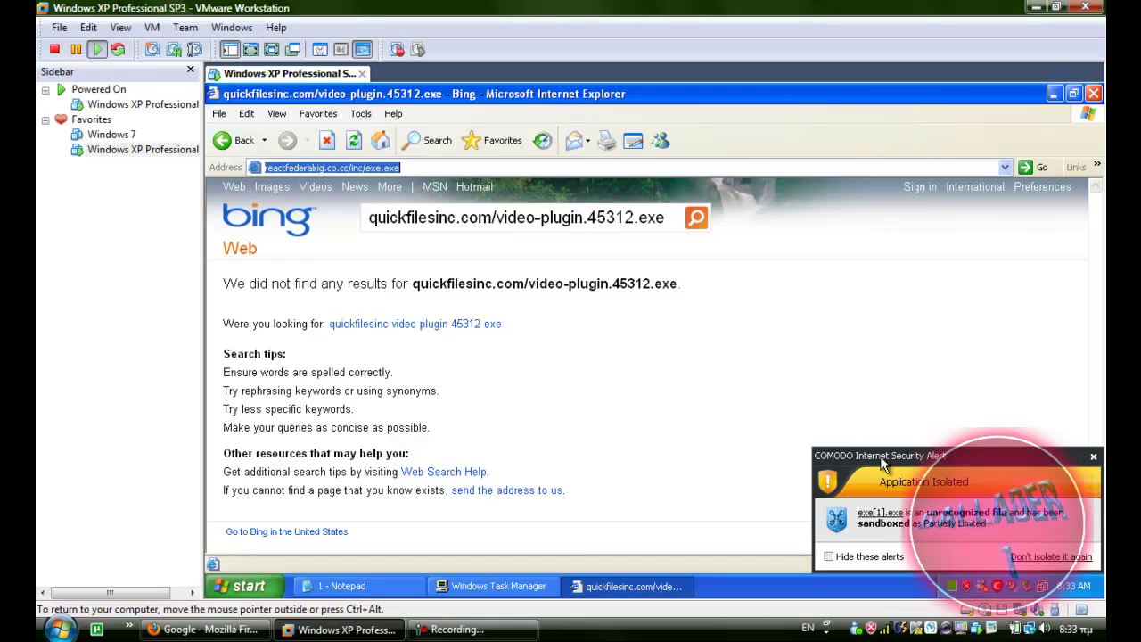
click(1093, 93)
Close the Notepad address list and the Task Manager process list
click(1094, 94)
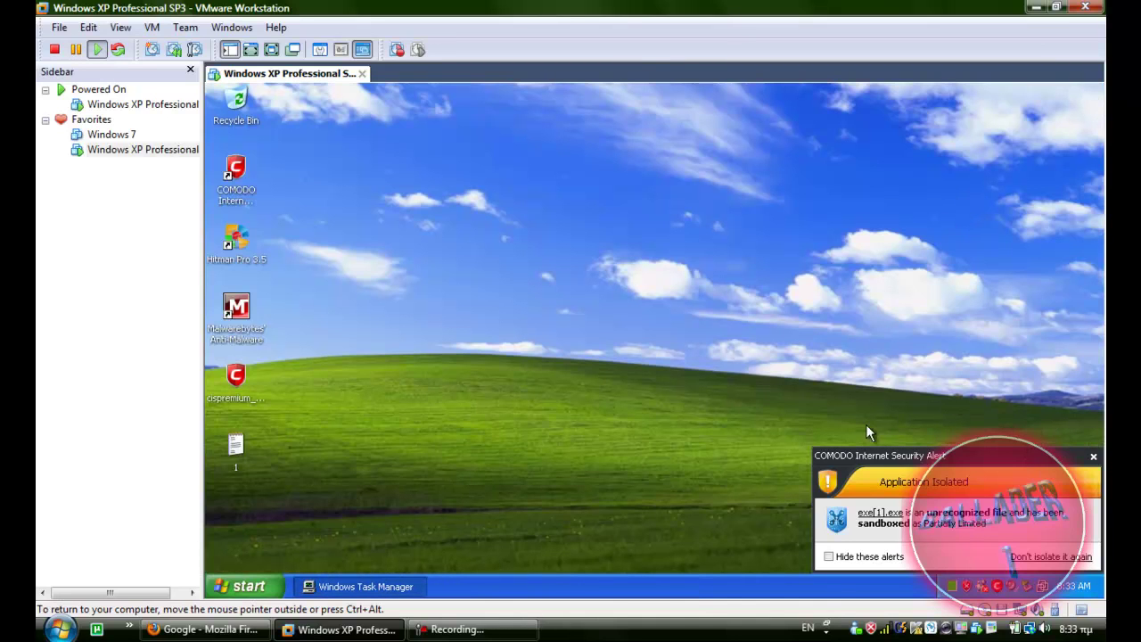
click(388, 585)
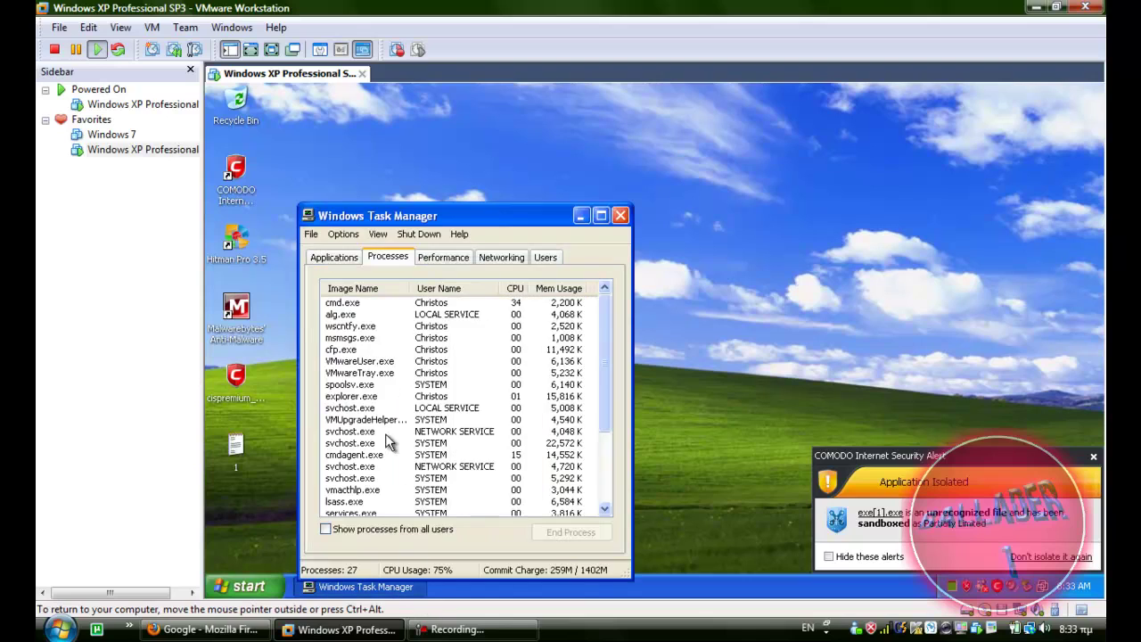
scroll(393, 459, down, 3)
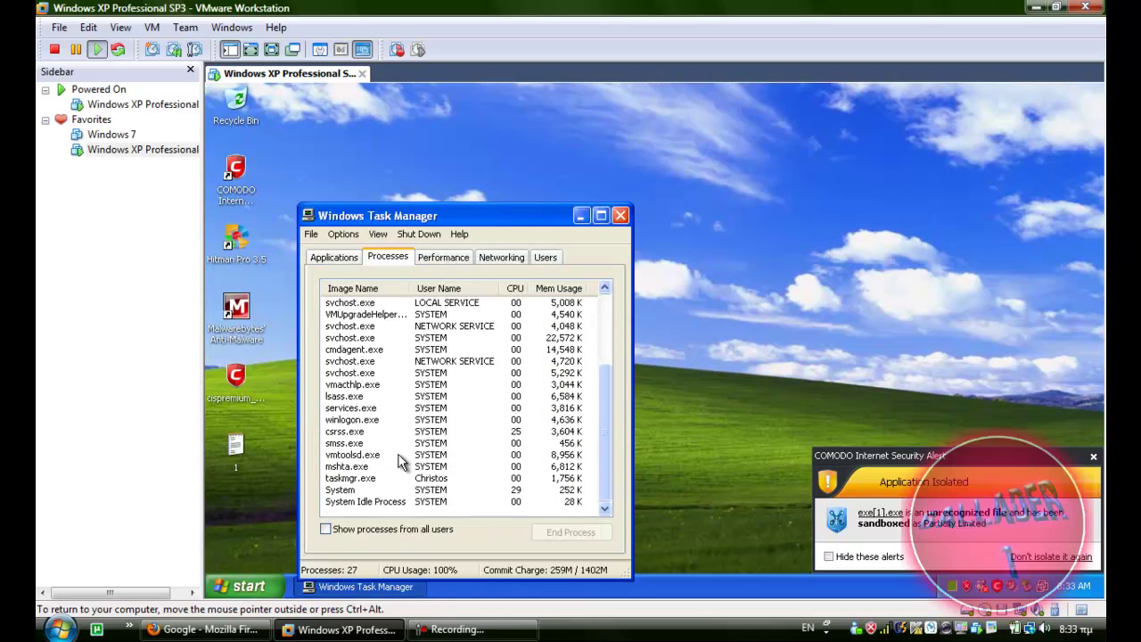
scroll(401, 460, up, 3)
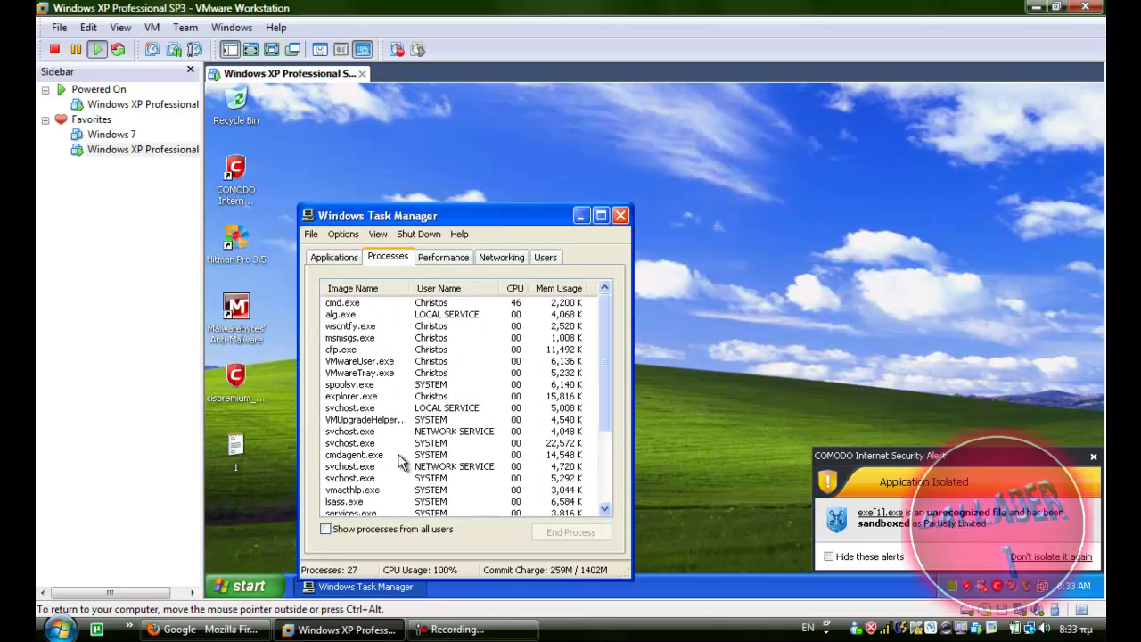
click(623, 218)
Open Comodo, browse the Defense+ and Firewall tasks, and check the unrecognized-files setting in Defense+ Settings
double_click(999, 586)
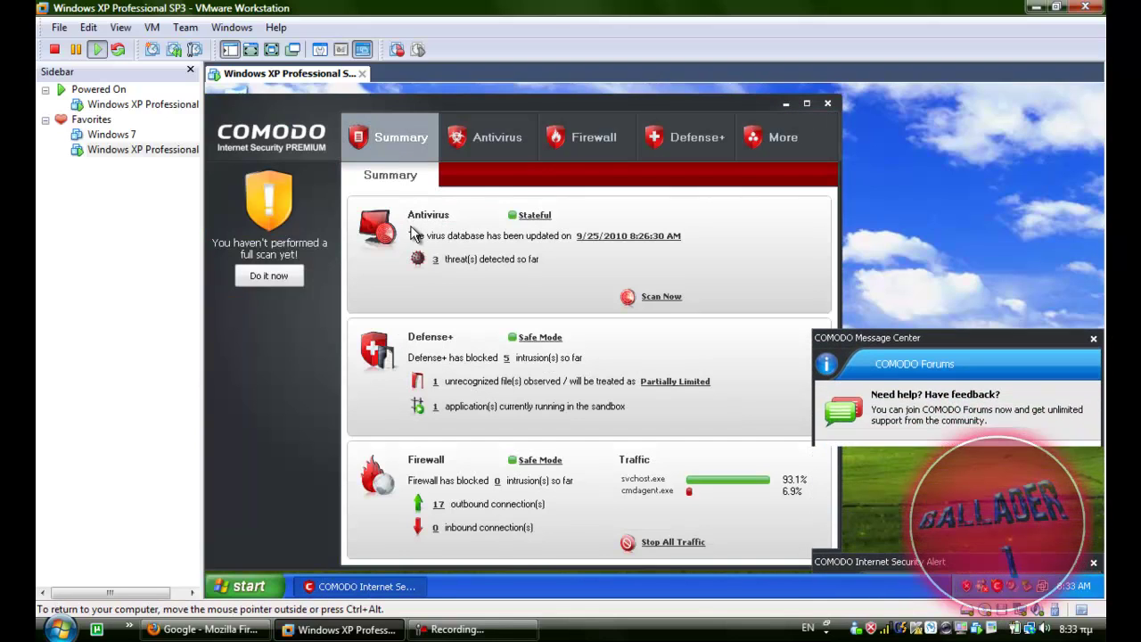
click(1089, 315)
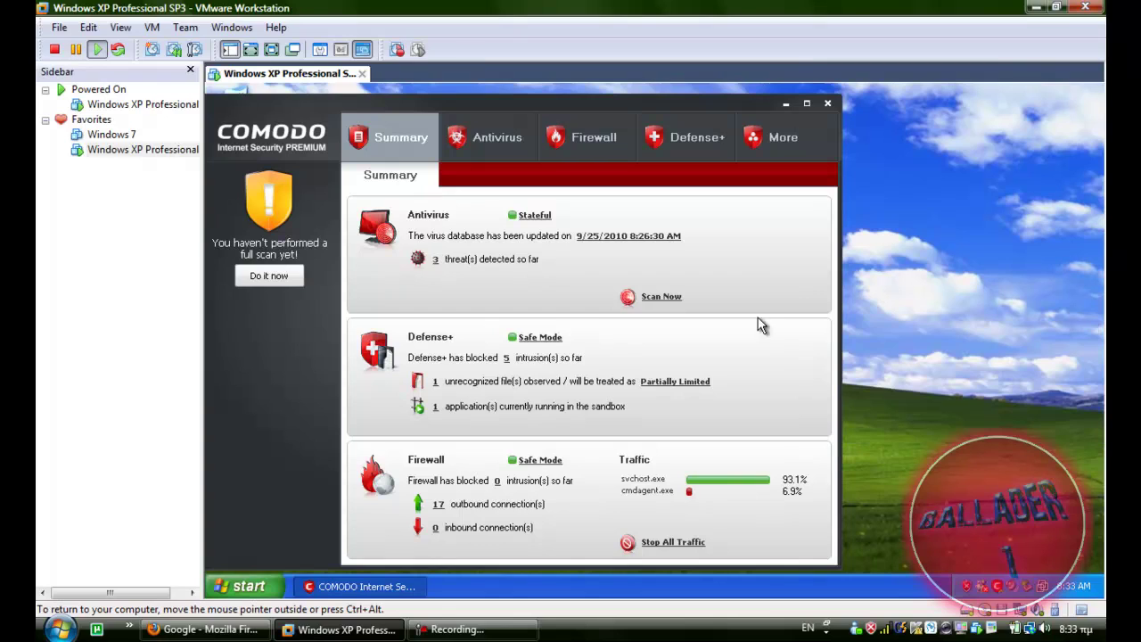
click(690, 139)
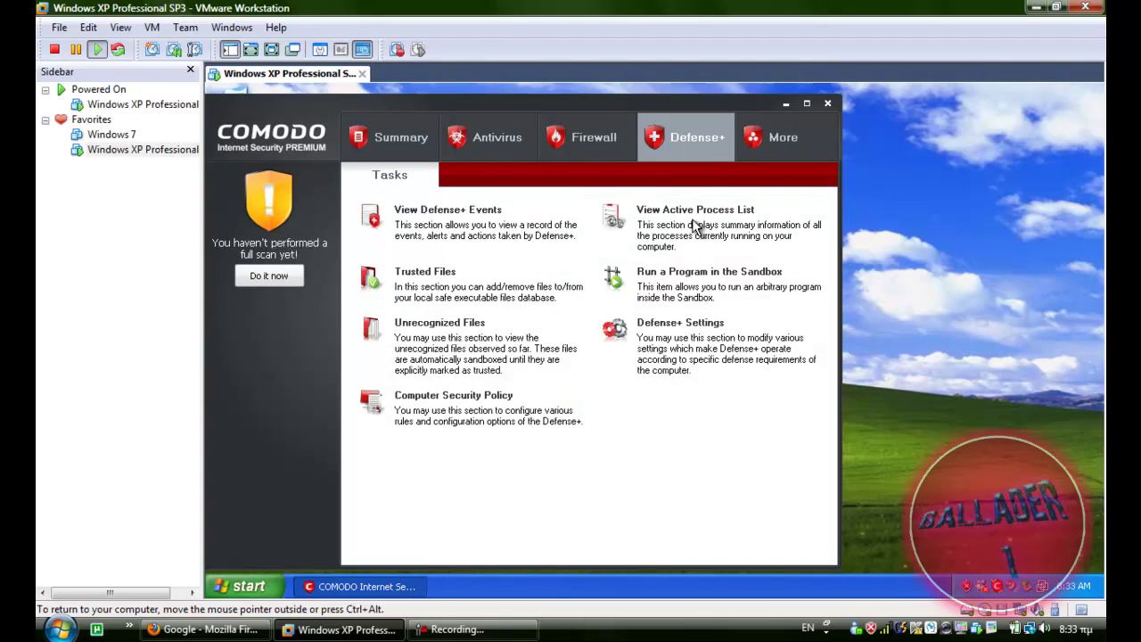
click(568, 152)
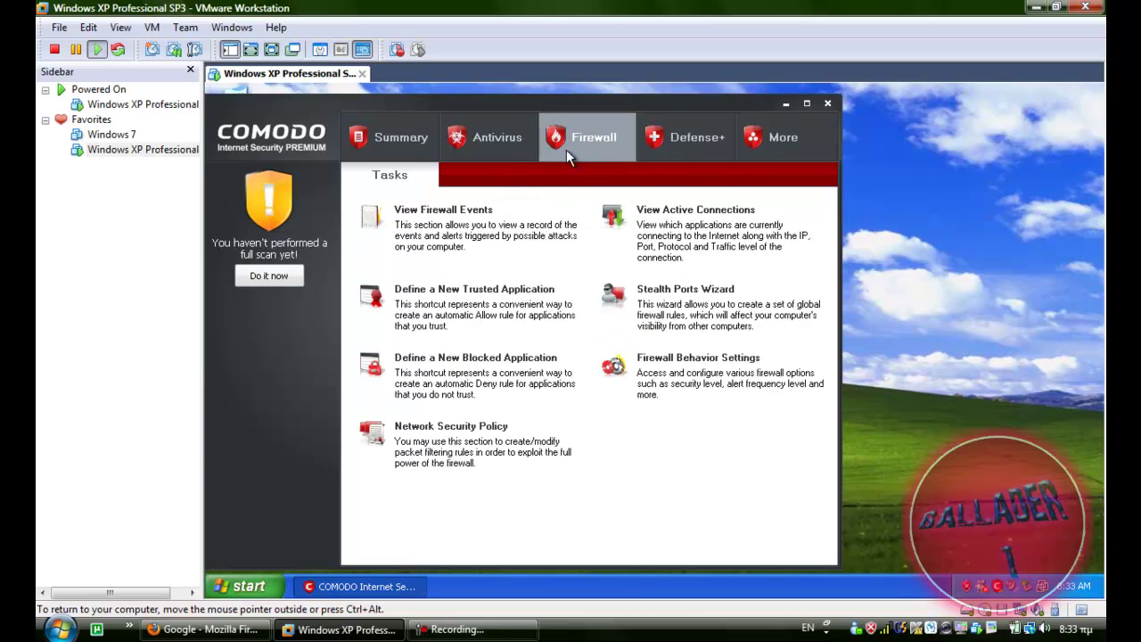
click(394, 143)
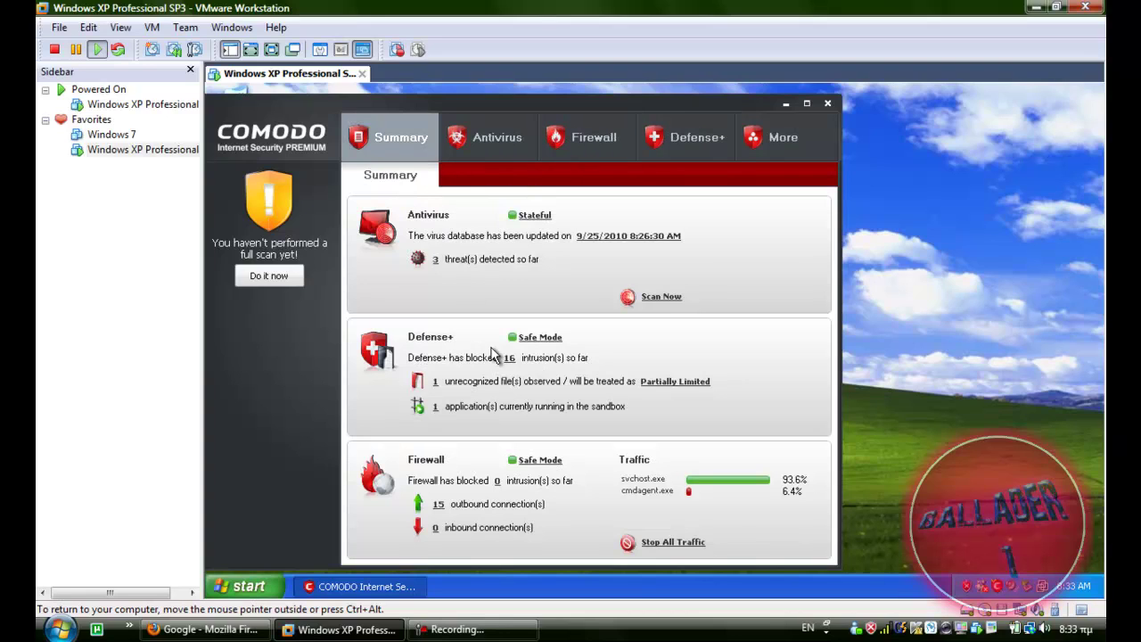
click(655, 382)
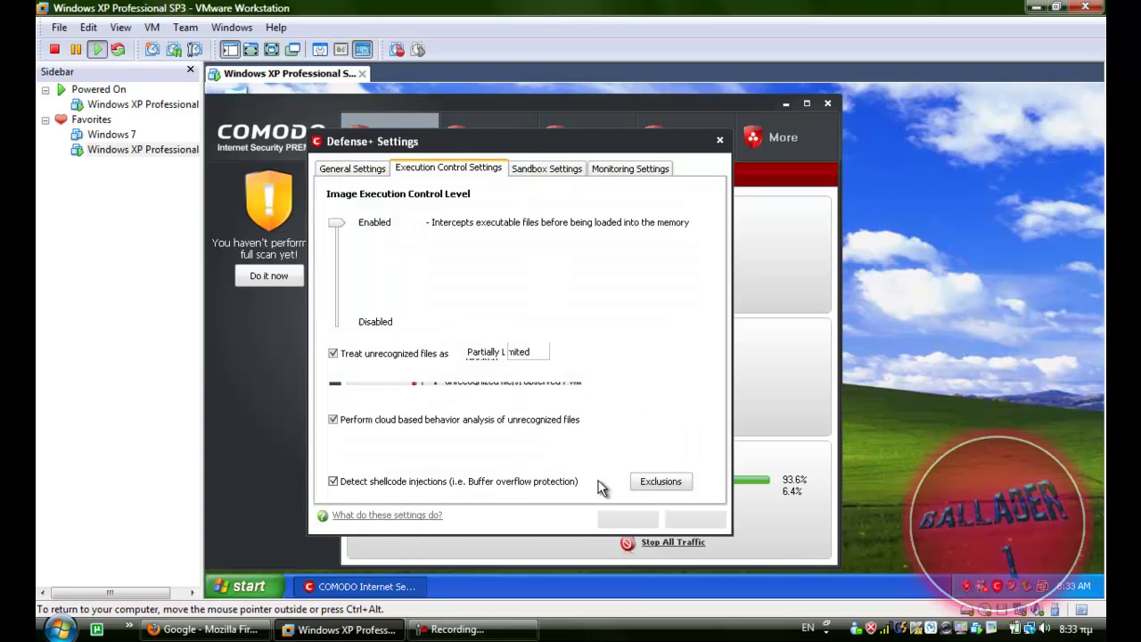
click(719, 141)
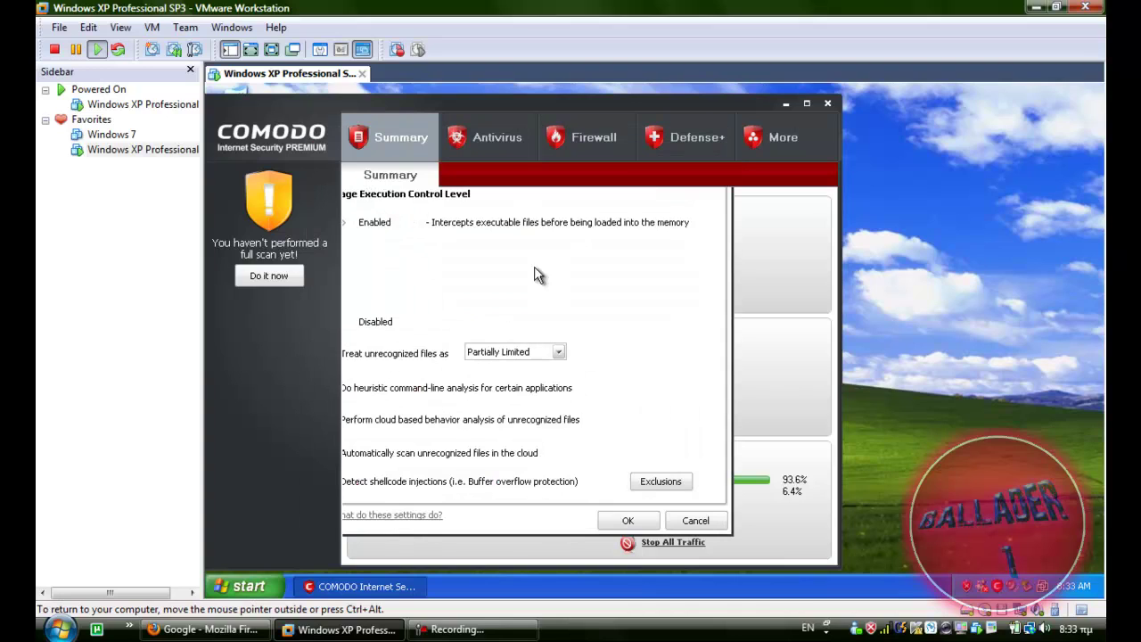
Tick all three unrecognized files, including SecureNet, remove them, and close the list
click(438, 382)
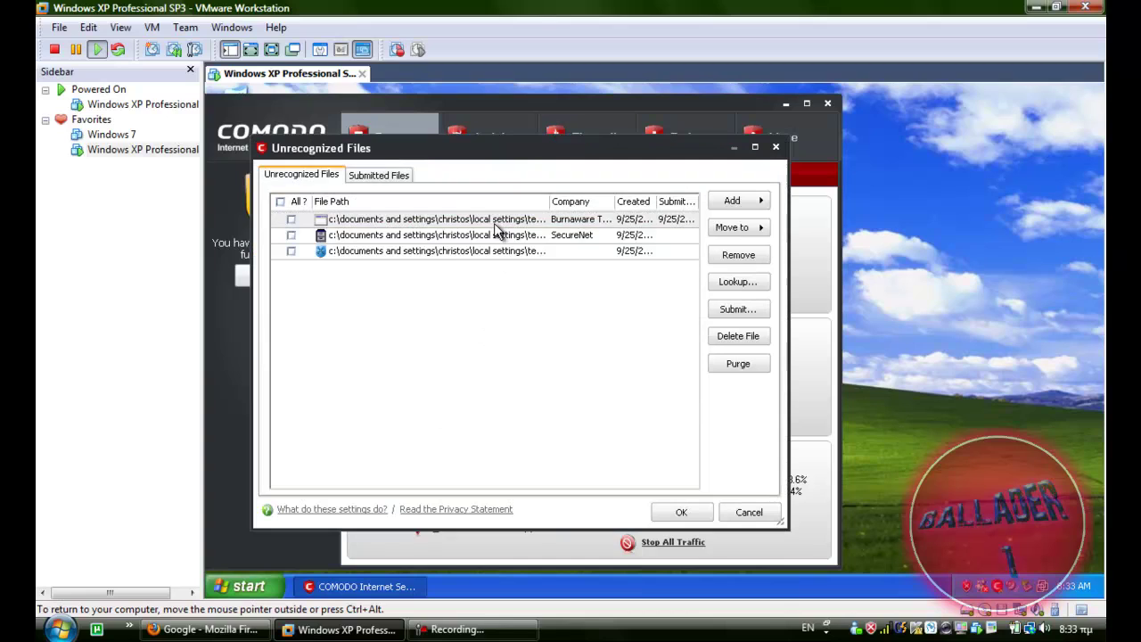
click(481, 252)
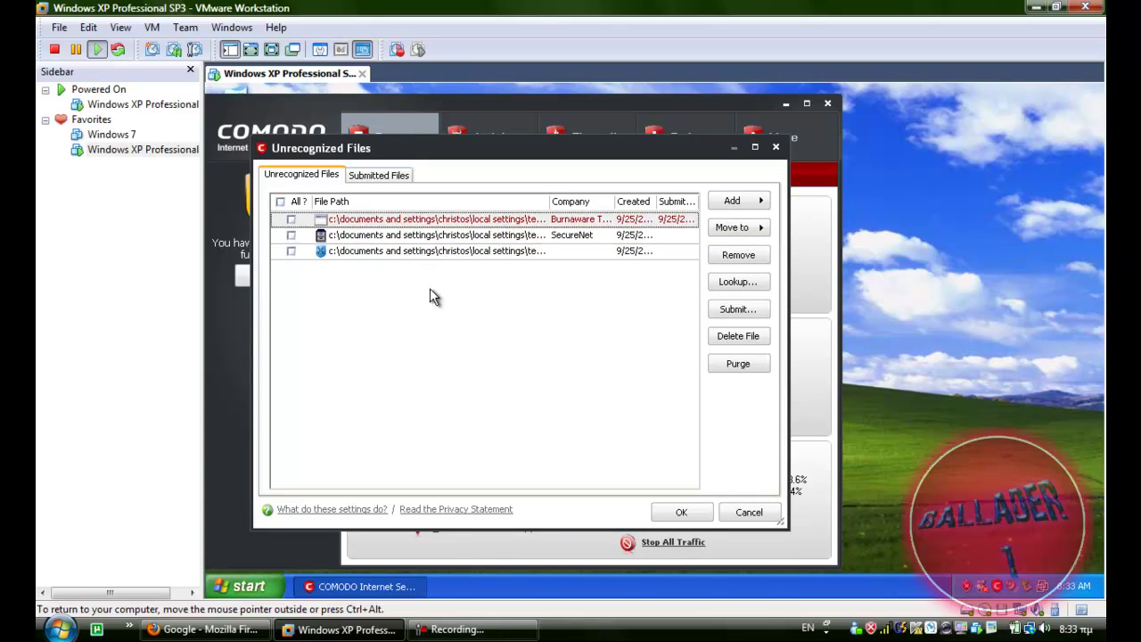
click(442, 235)
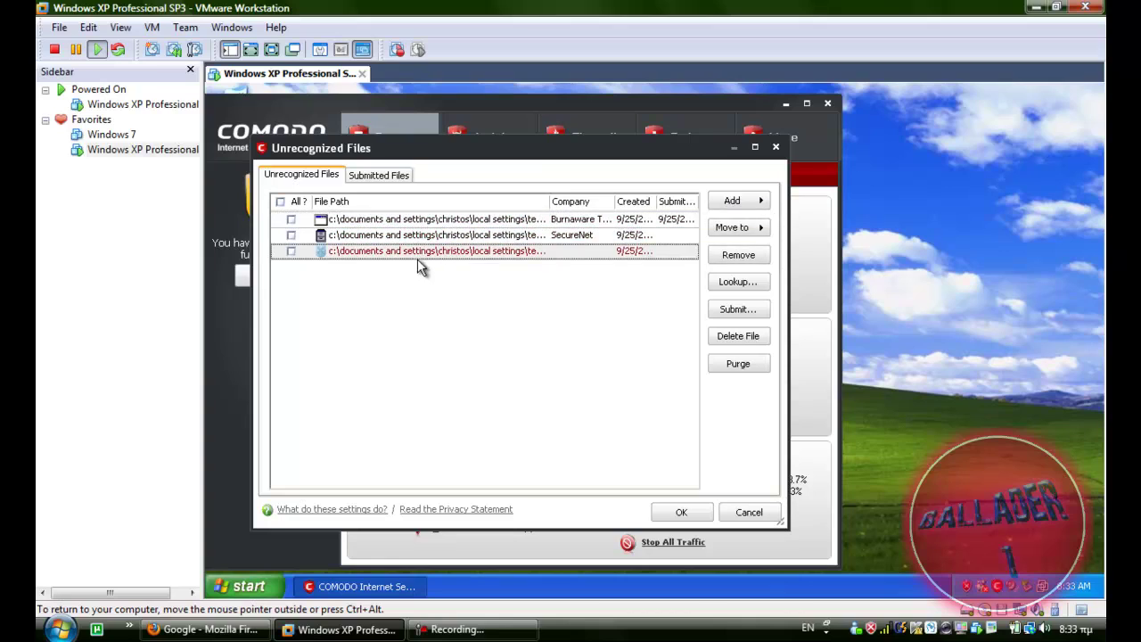
click(291, 220)
click(290, 235)
click(291, 252)
click(721, 257)
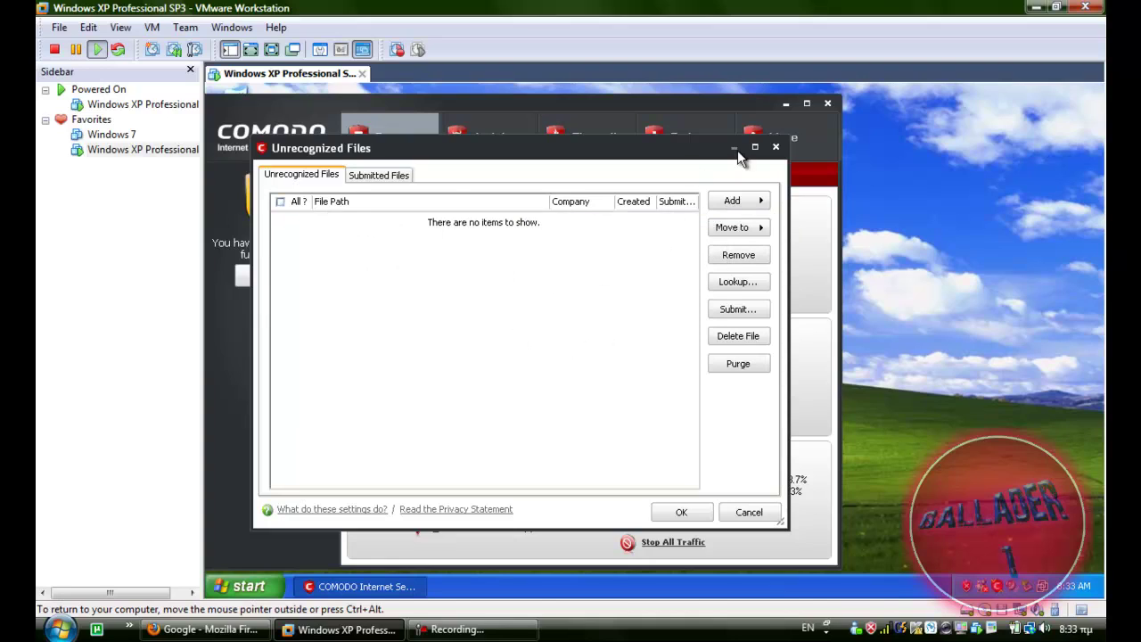
click(772, 148)
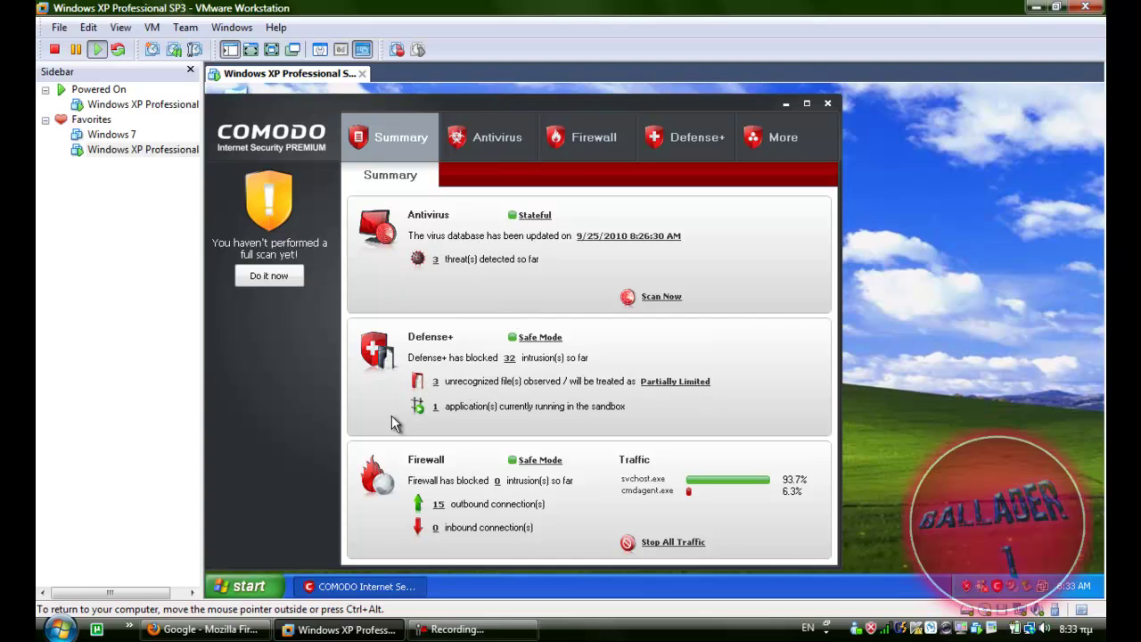
Run a Critical Areas scan from Comodo's Antivirus tab
drag(496, 105, 538, 87)
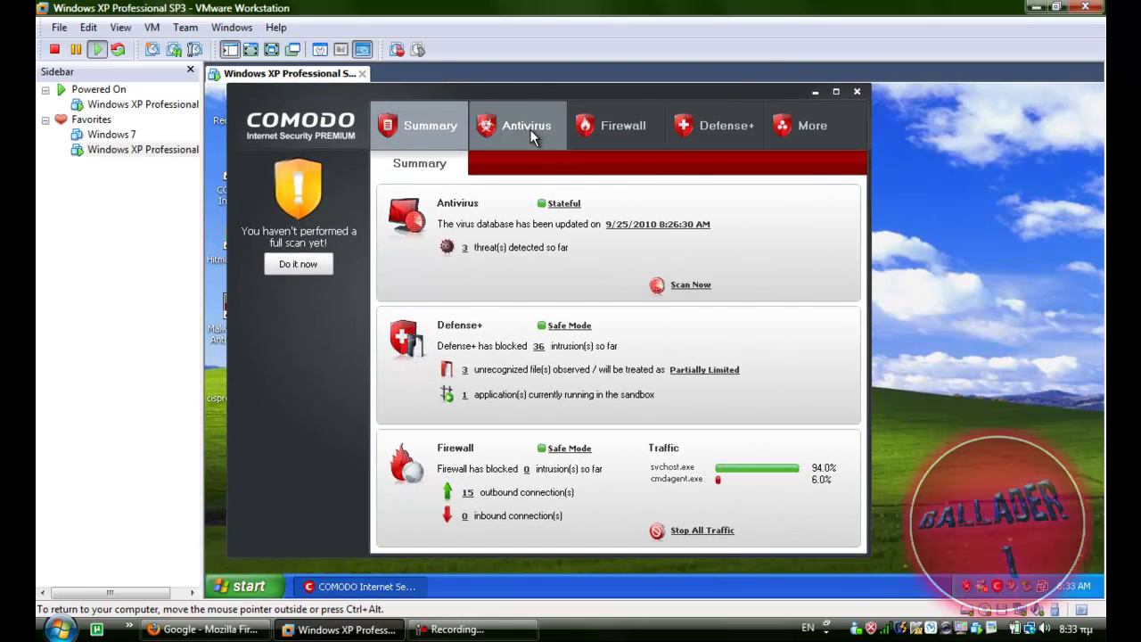
click(529, 129)
click(489, 220)
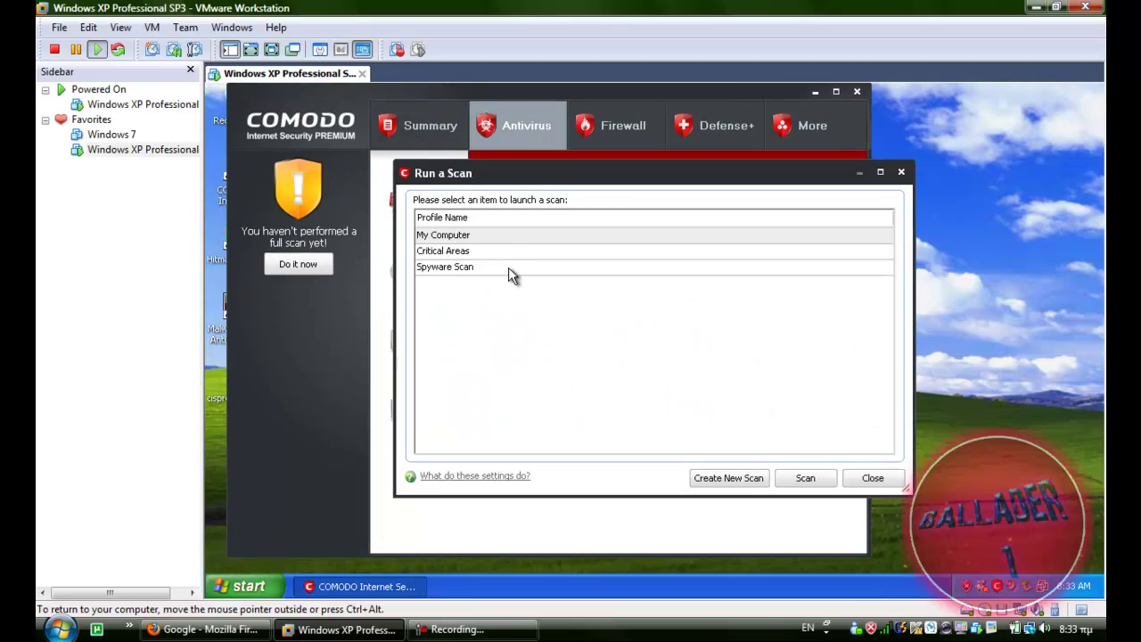
click(469, 251)
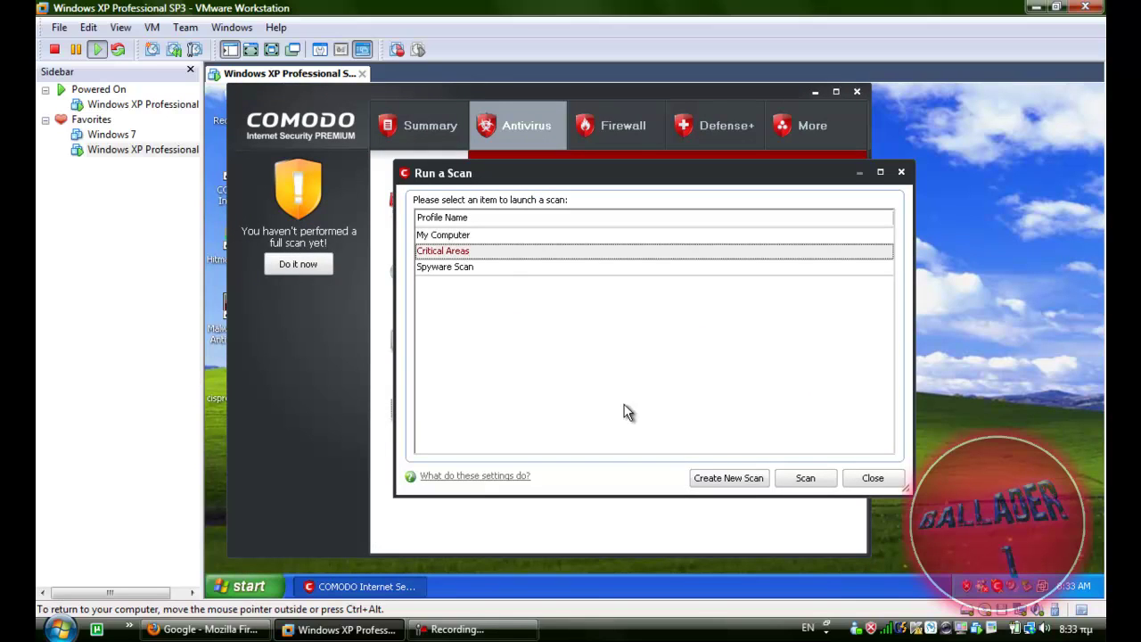
click(802, 478)
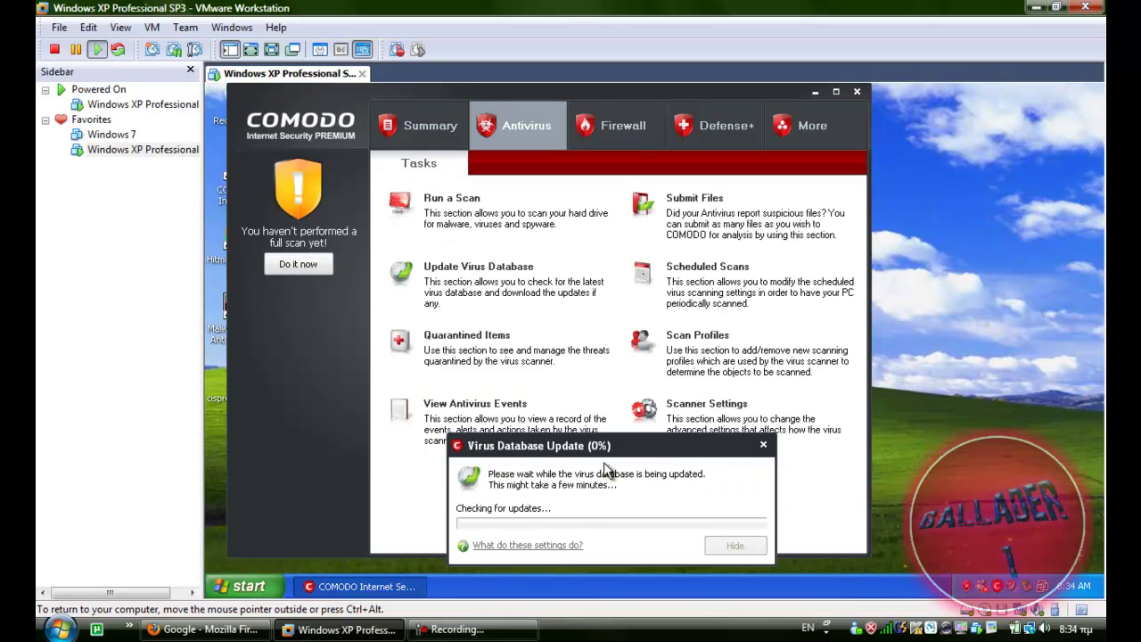
click(458, 629)
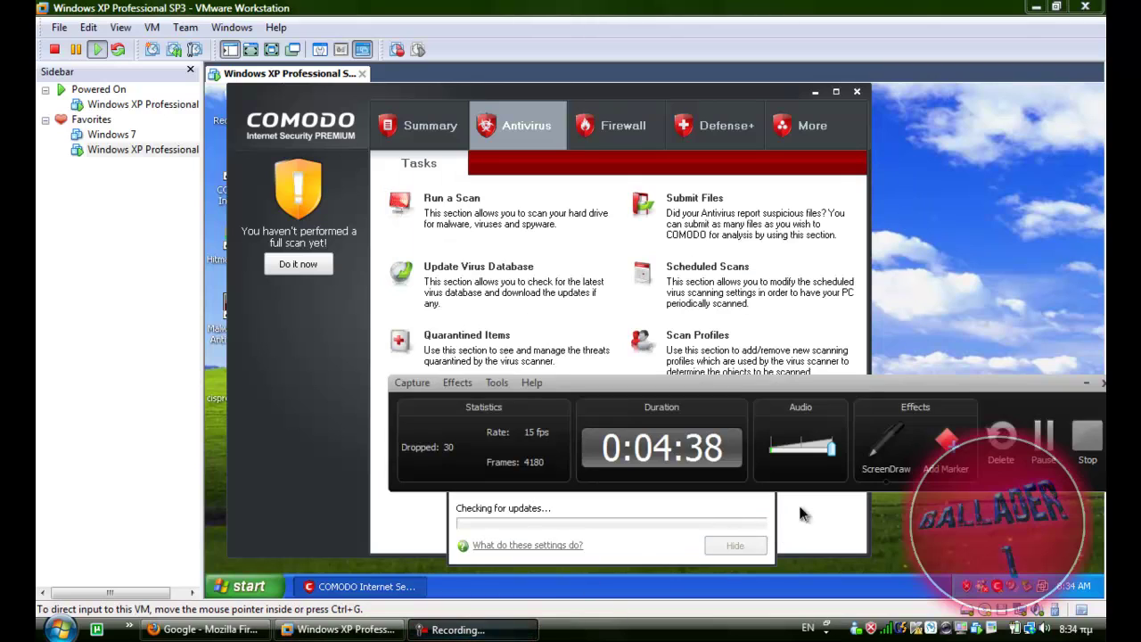
click(1057, 457)
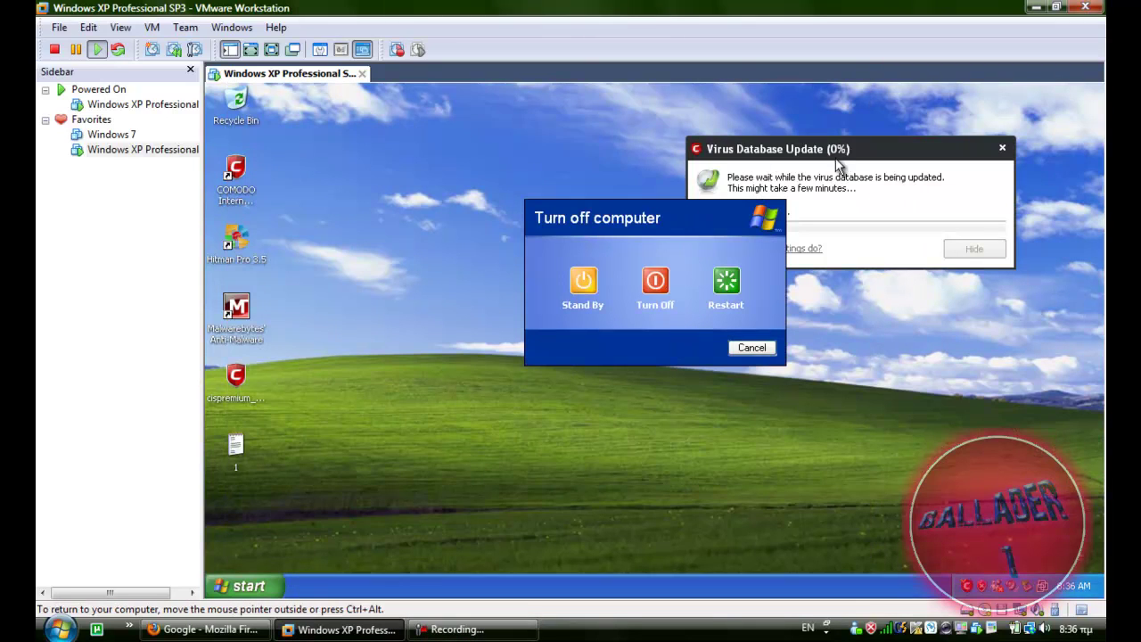
Cancel the shutdown, then close the 0-threat scan report, Active Connections and Comodo's window
click(751, 346)
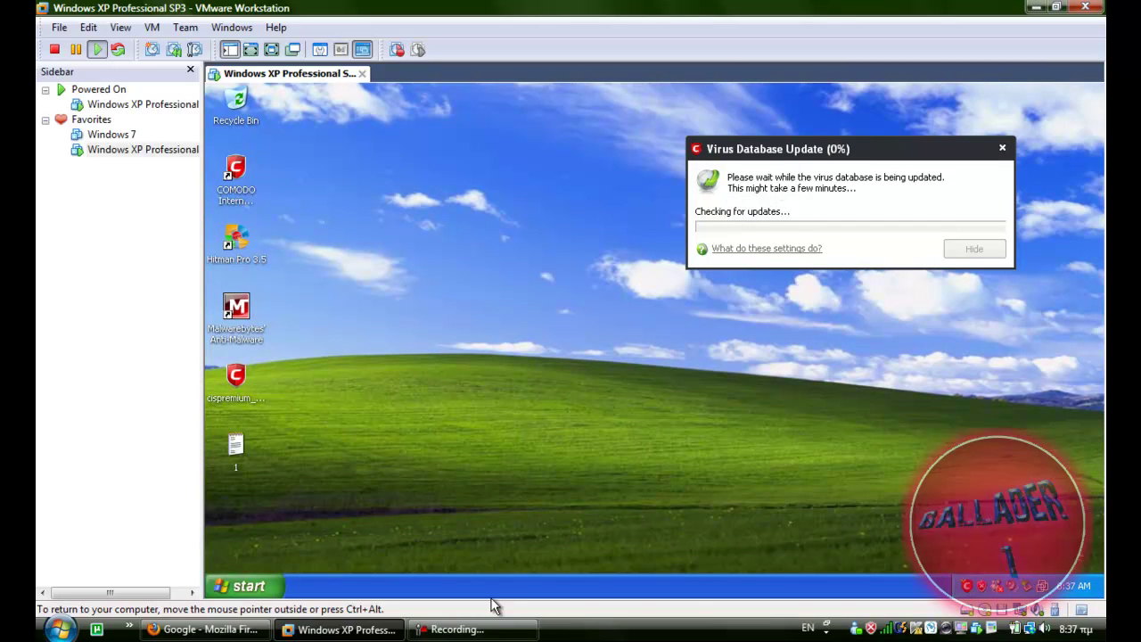
click(472, 630)
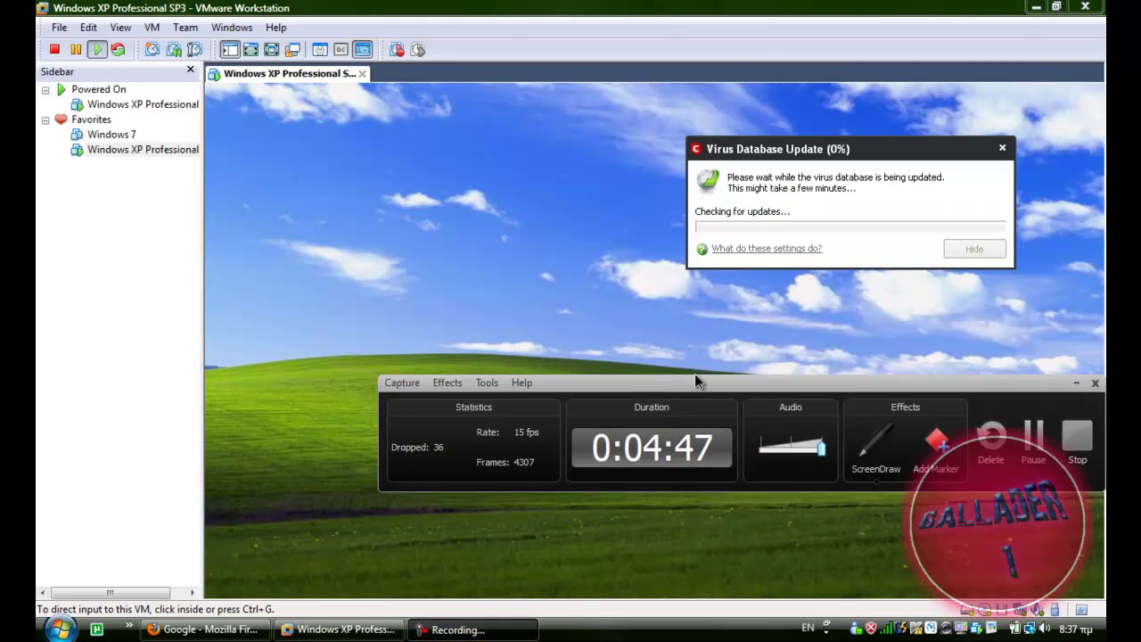
drag(694, 385, 401, 394)
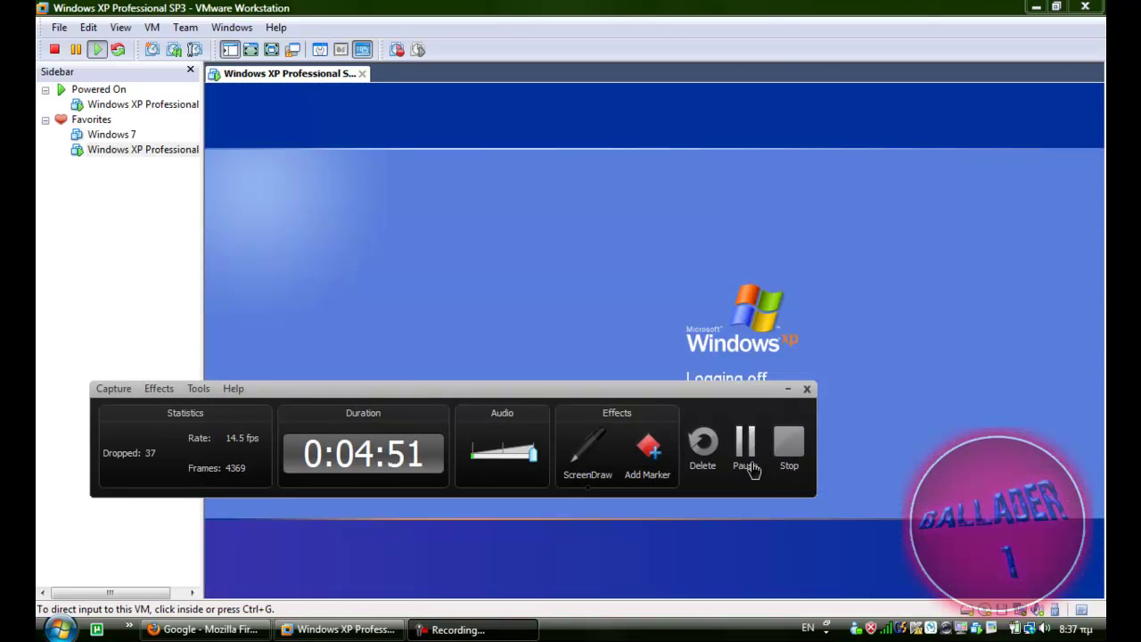
click(739, 461)
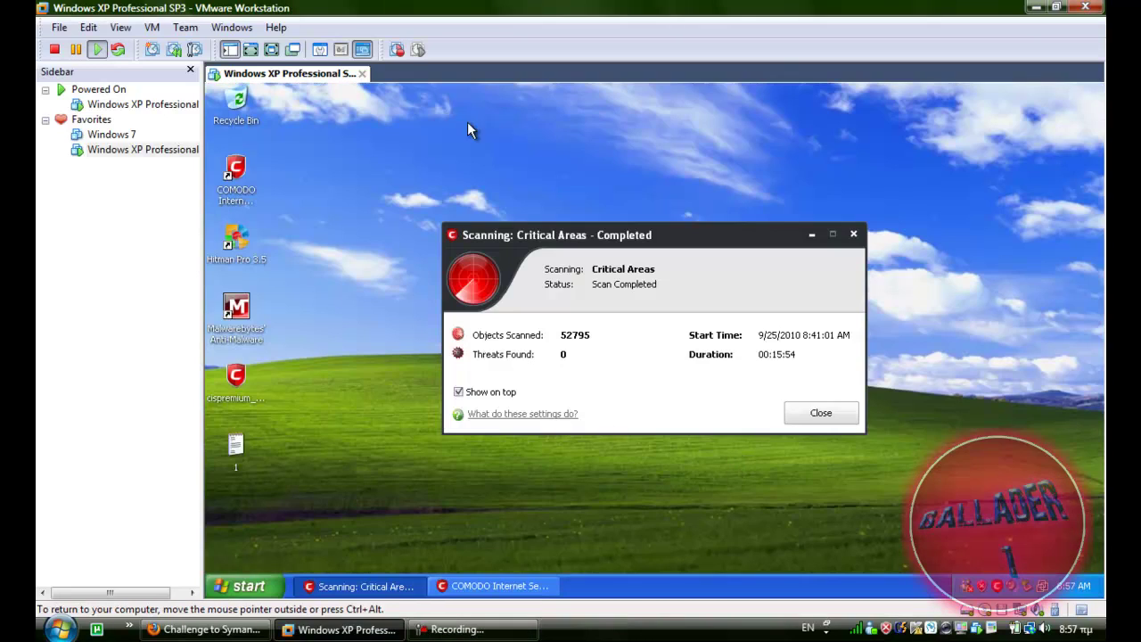
click(845, 418)
click(397, 586)
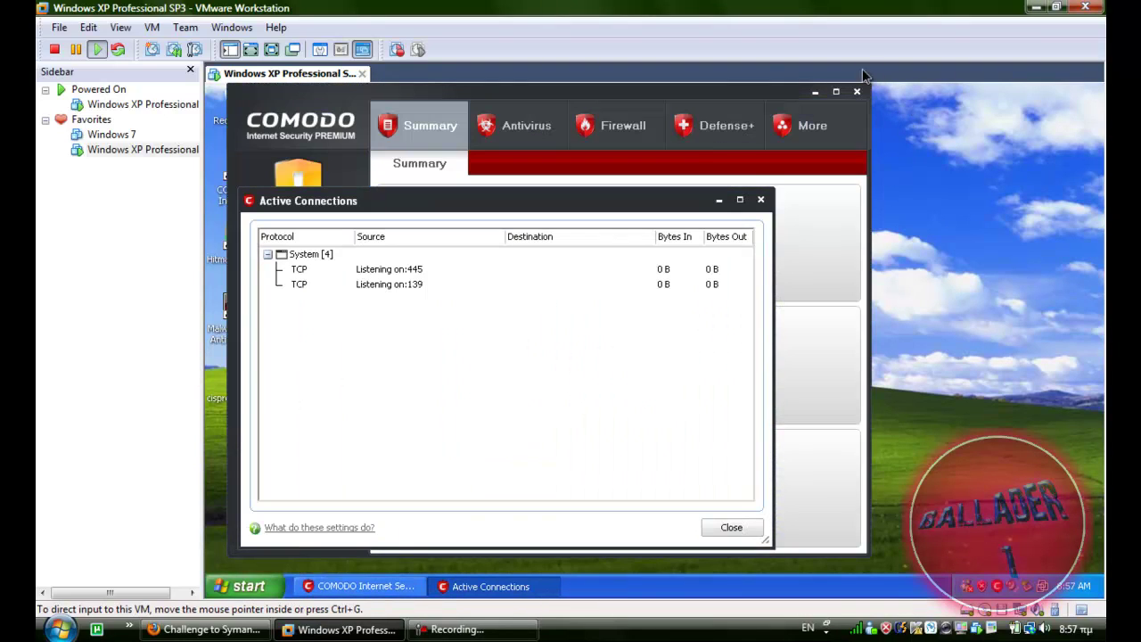
click(760, 199)
click(857, 91)
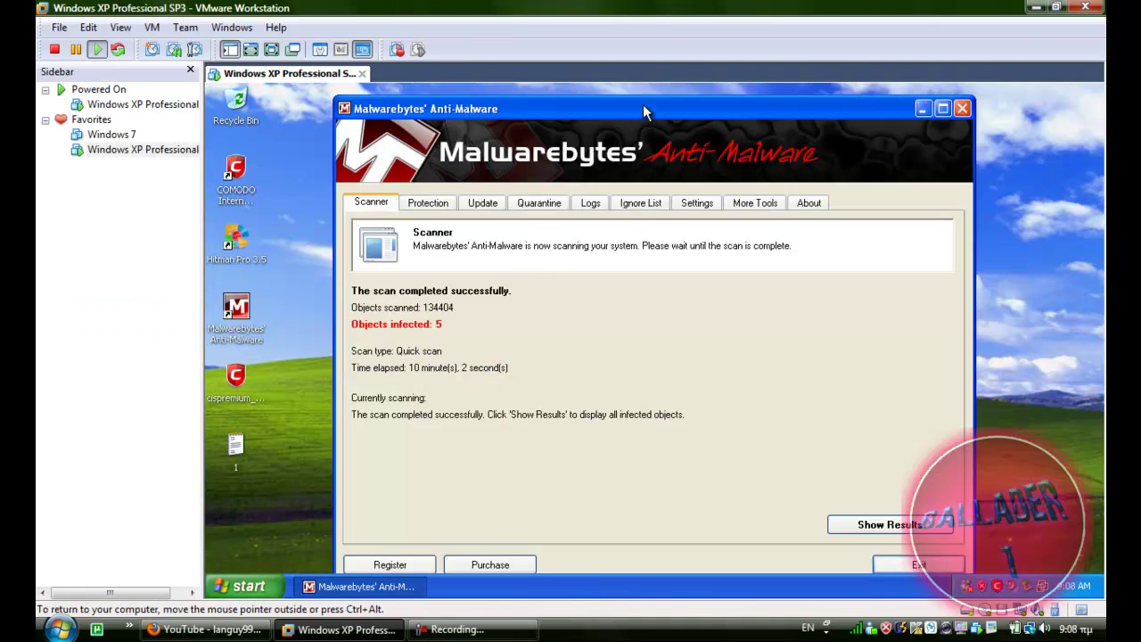
List Malwarebytes' 5 detections with full Item and Vendor columns, review each, then remove them all
drag(645, 112, 611, 96)
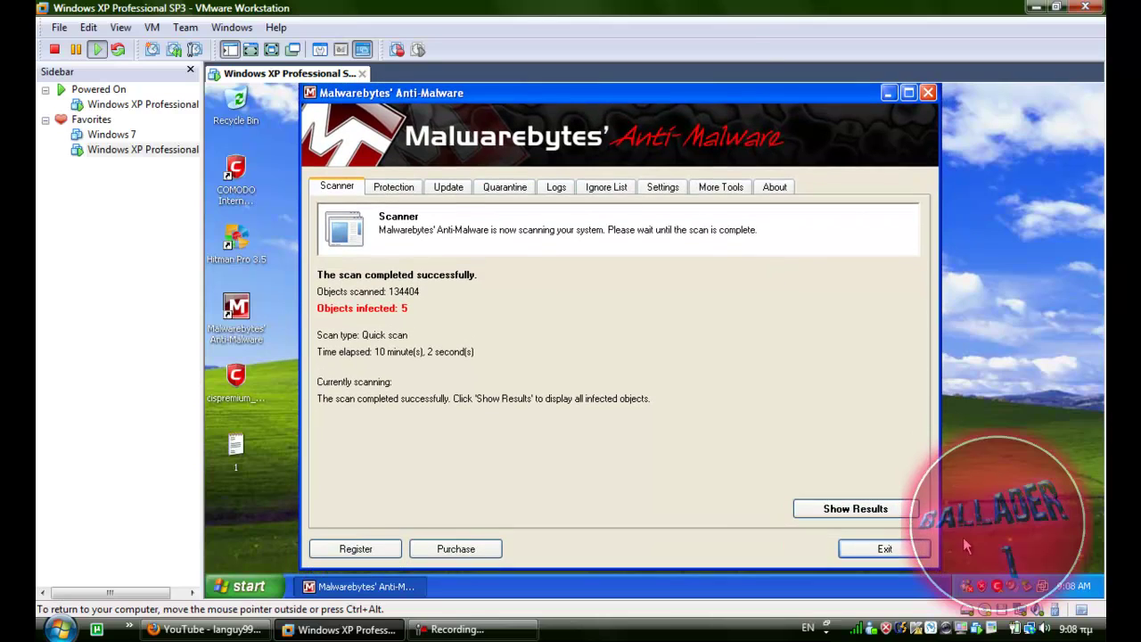
click(831, 514)
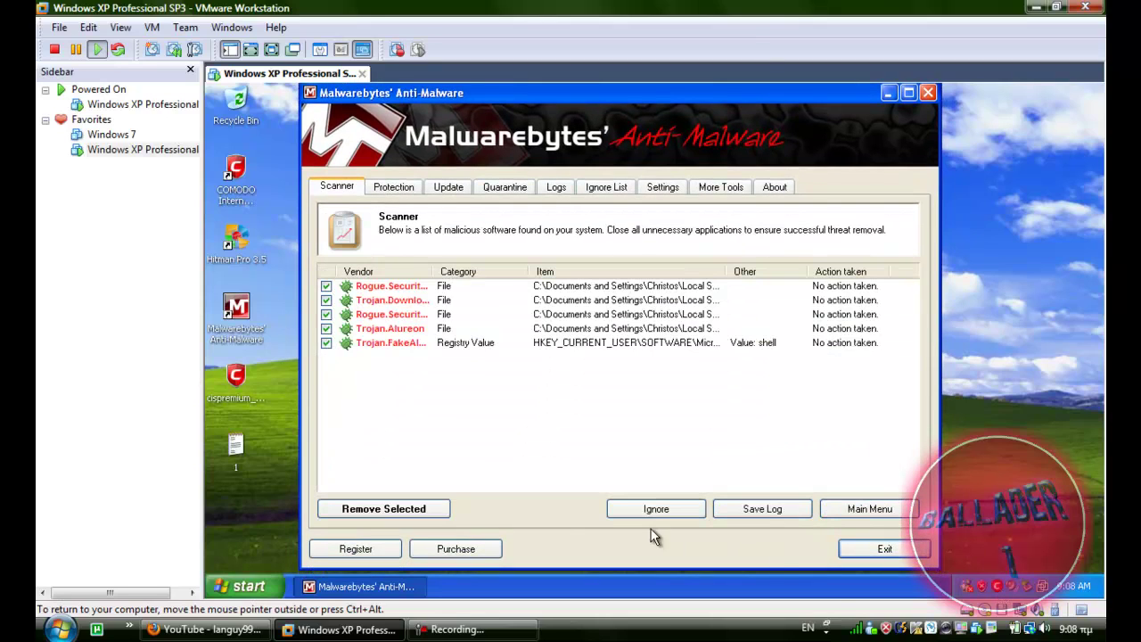
double_click(725, 271)
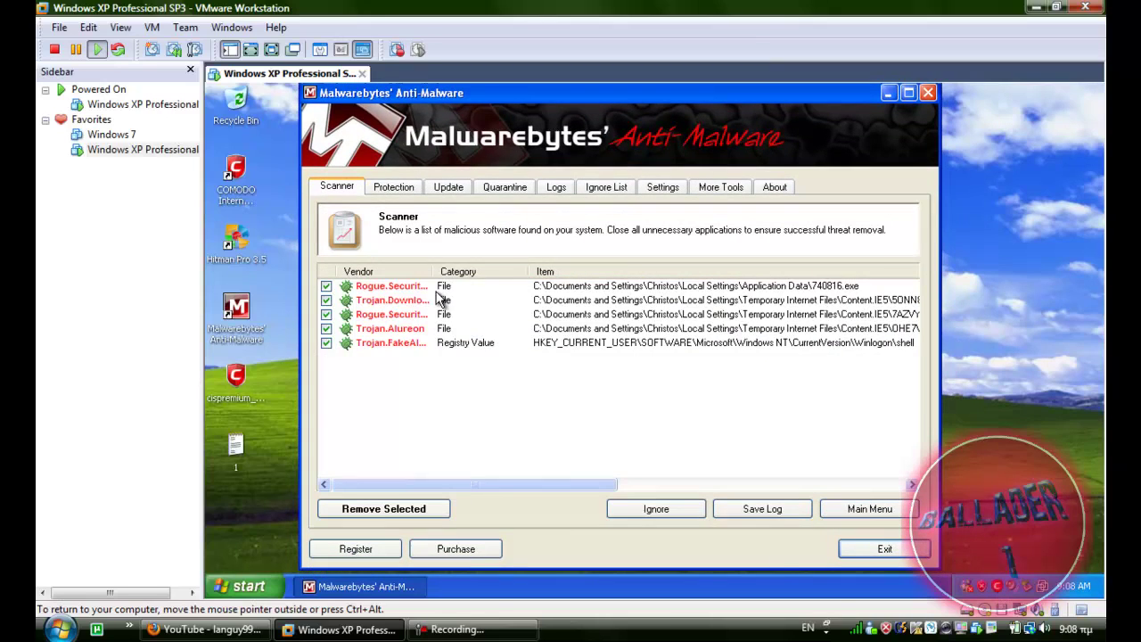
drag(436, 271, 510, 271)
click(408, 286)
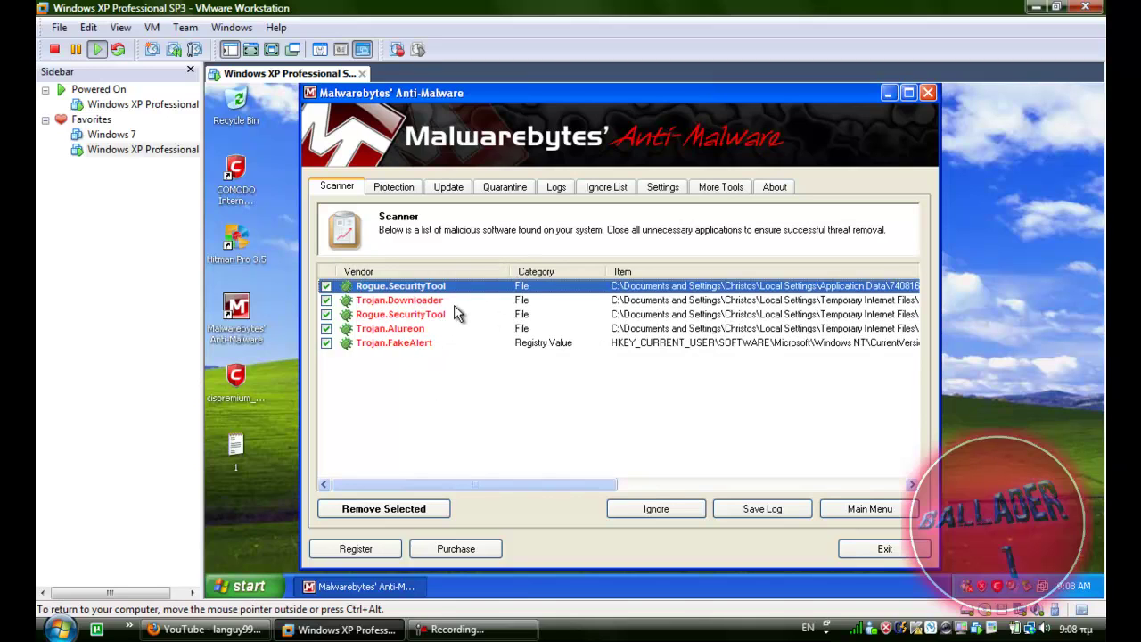
key(Down)
key(Down)
key(Down)
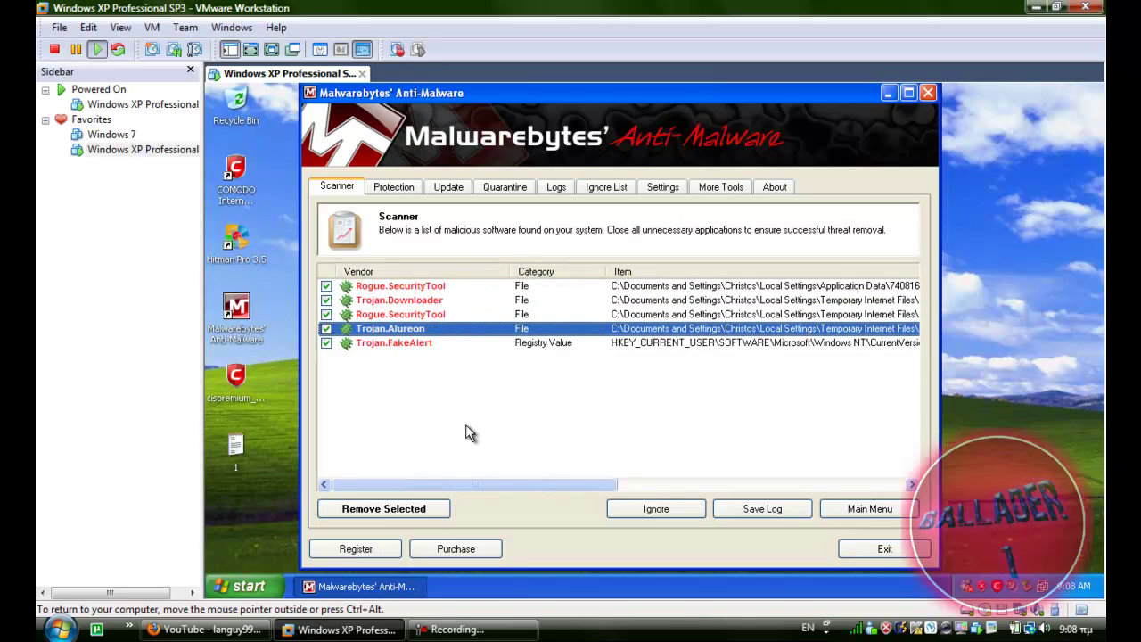
drag(492, 482, 774, 484)
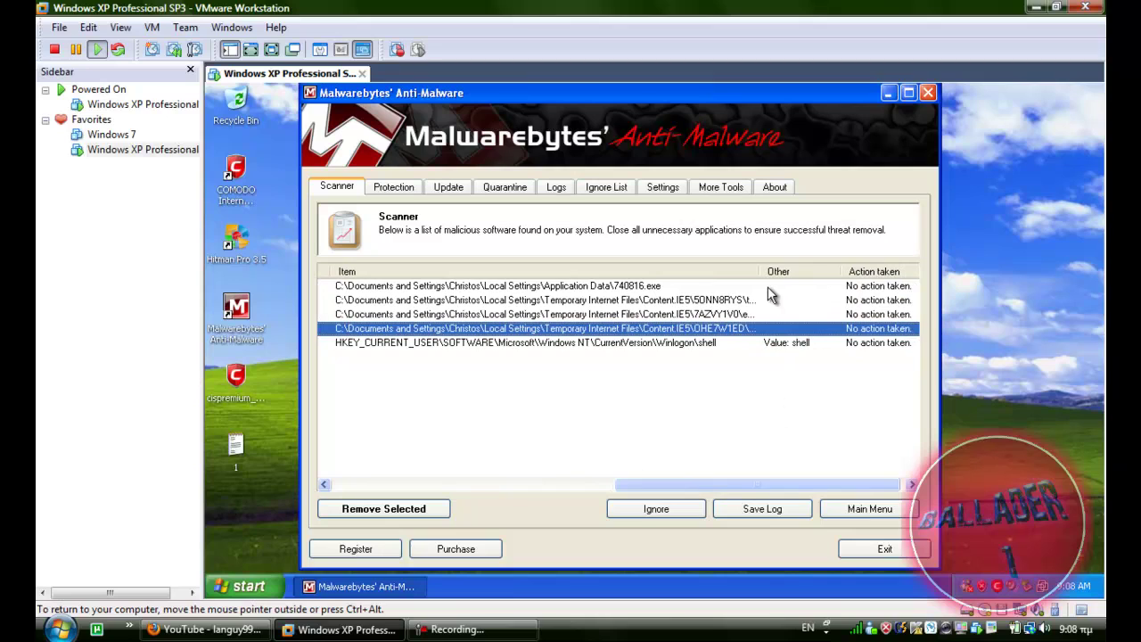
drag(692, 484, 416, 482)
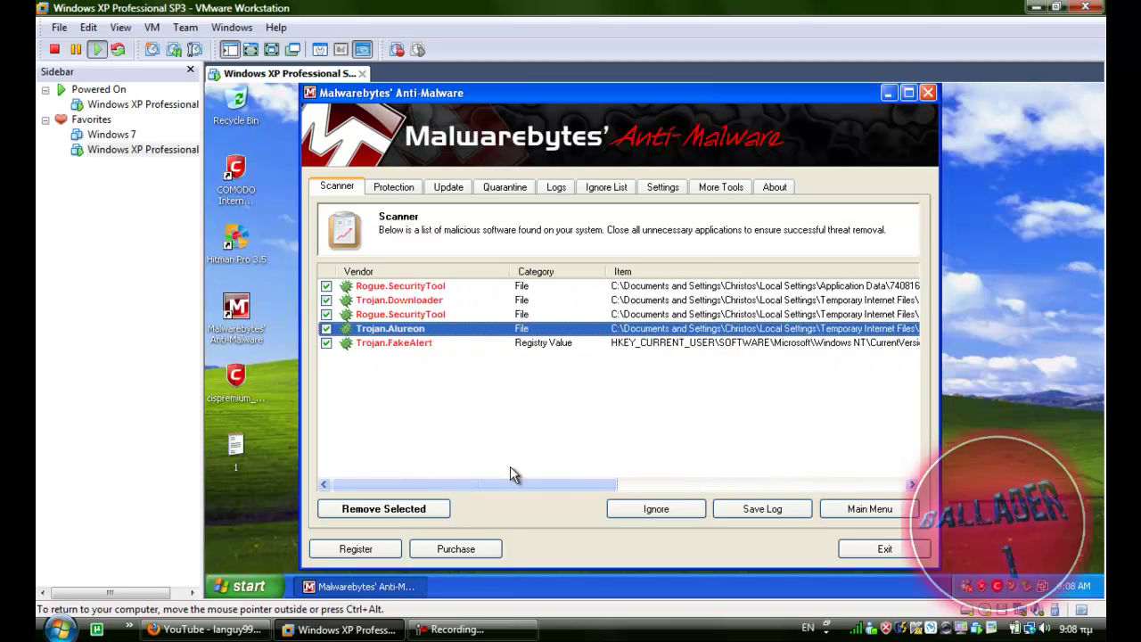
click(403, 507)
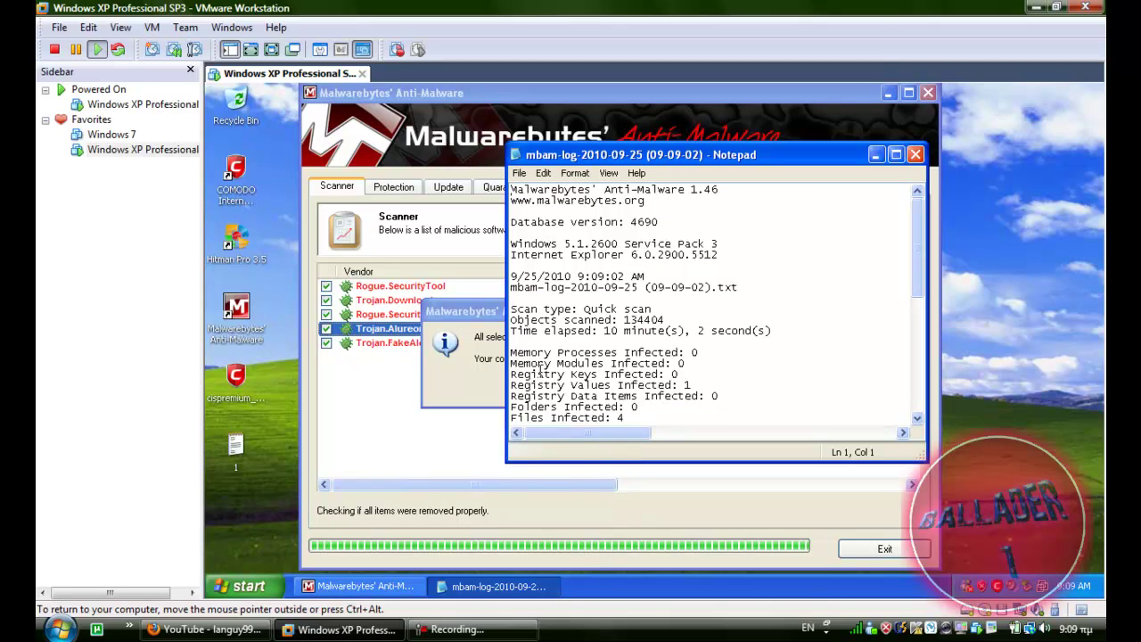
Read the Malwarebytes removal log in Notepad, close it, and decline the restart
drag(661, 164, 1096, 405)
drag(662, 323, 487, 309)
drag(1025, 396, 526, 136)
scroll(570, 437, down, 5)
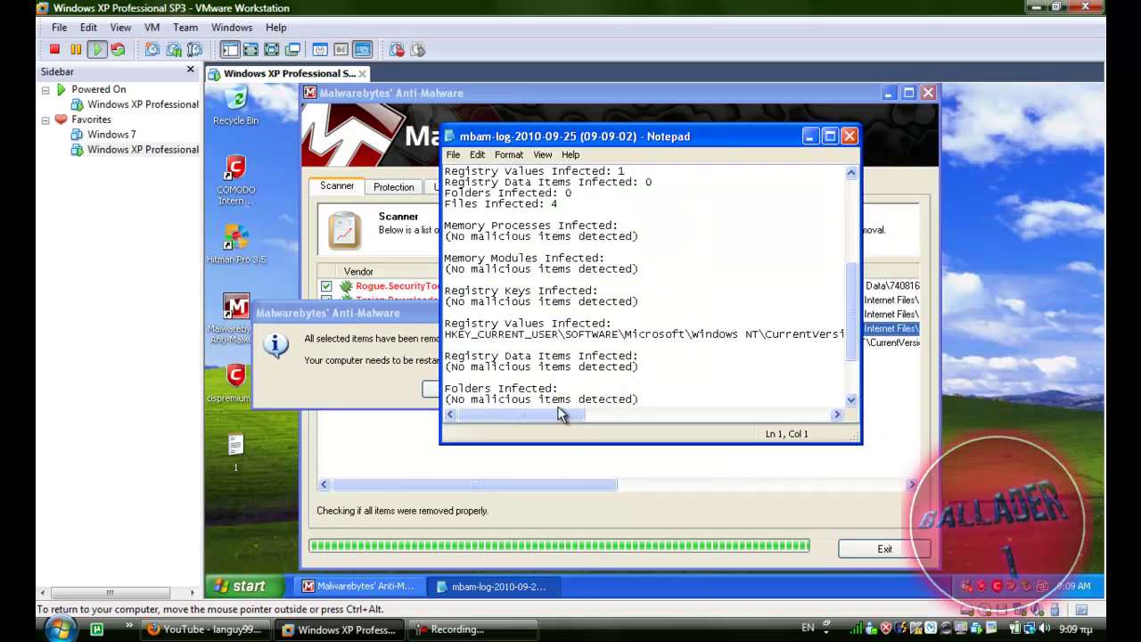
drag(555, 416, 780, 421)
scroll(575, 410, down, 2)
click(848, 136)
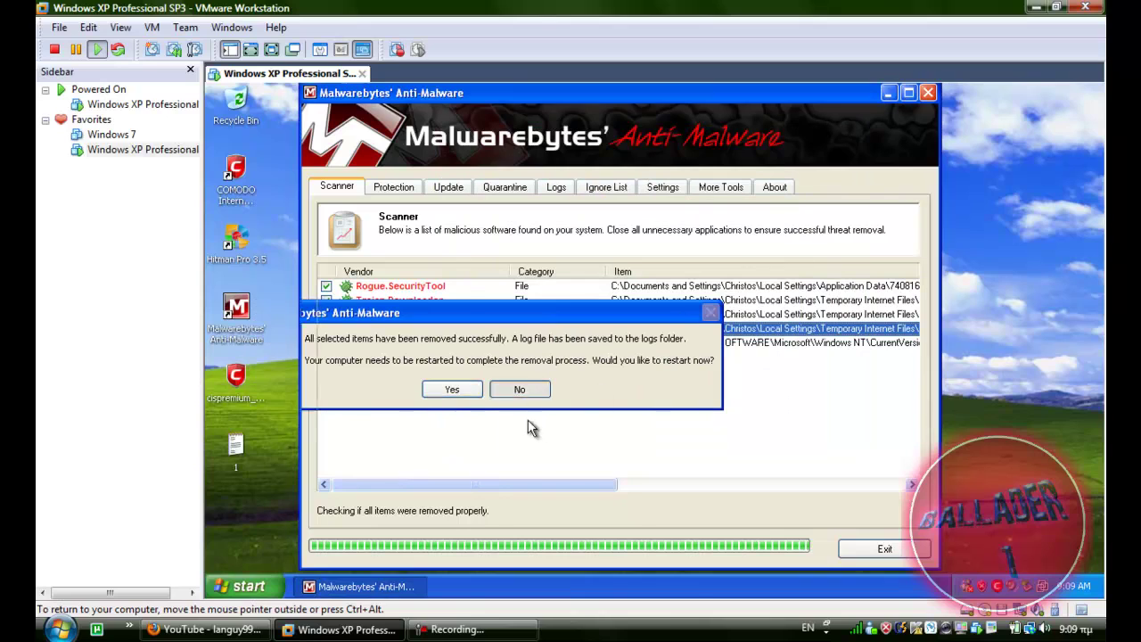
click(519, 392)
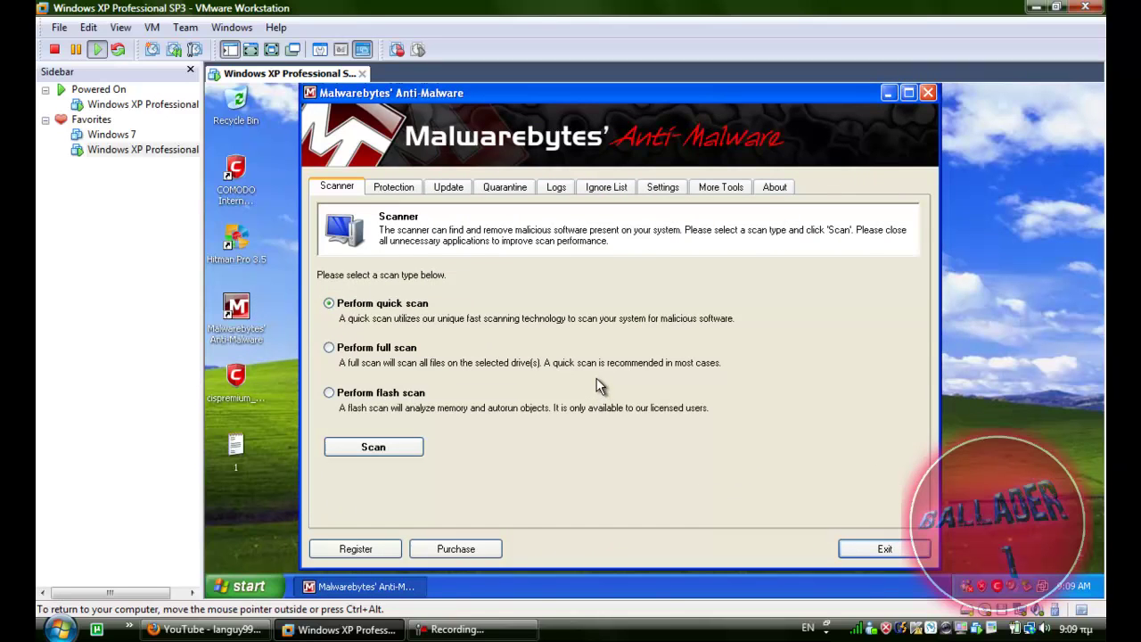
Launch Hitman Pro 3.5, confirm no threats in 5745 files, close it, and reopen Comodo
click(884, 548)
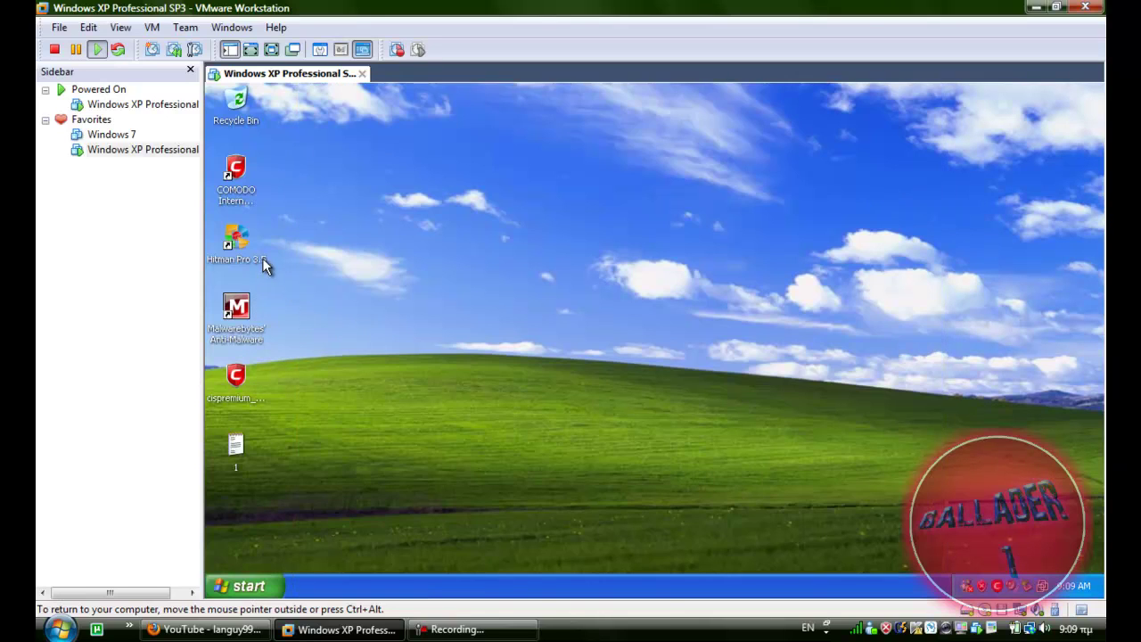
double_click(253, 252)
click(454, 629)
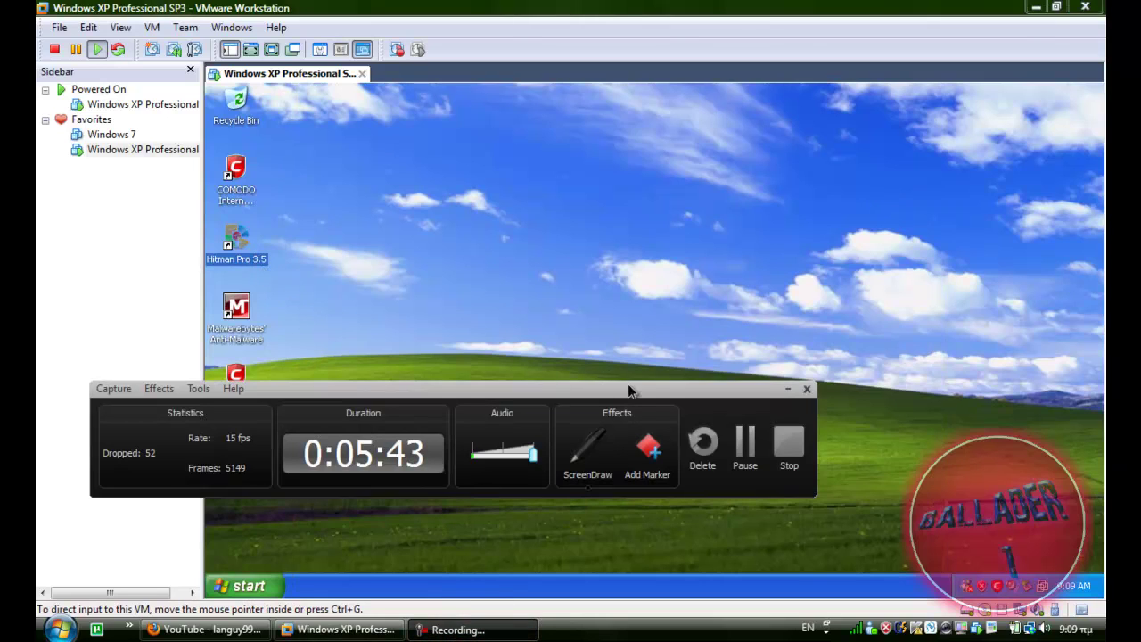
click(745, 439)
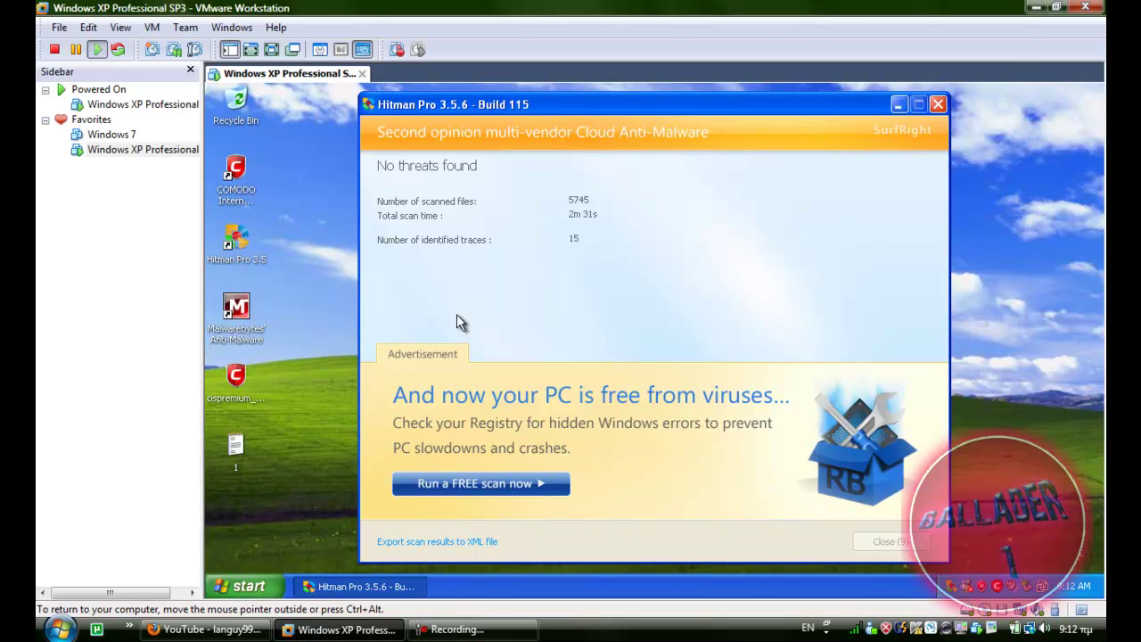
drag(551, 104, 352, 162)
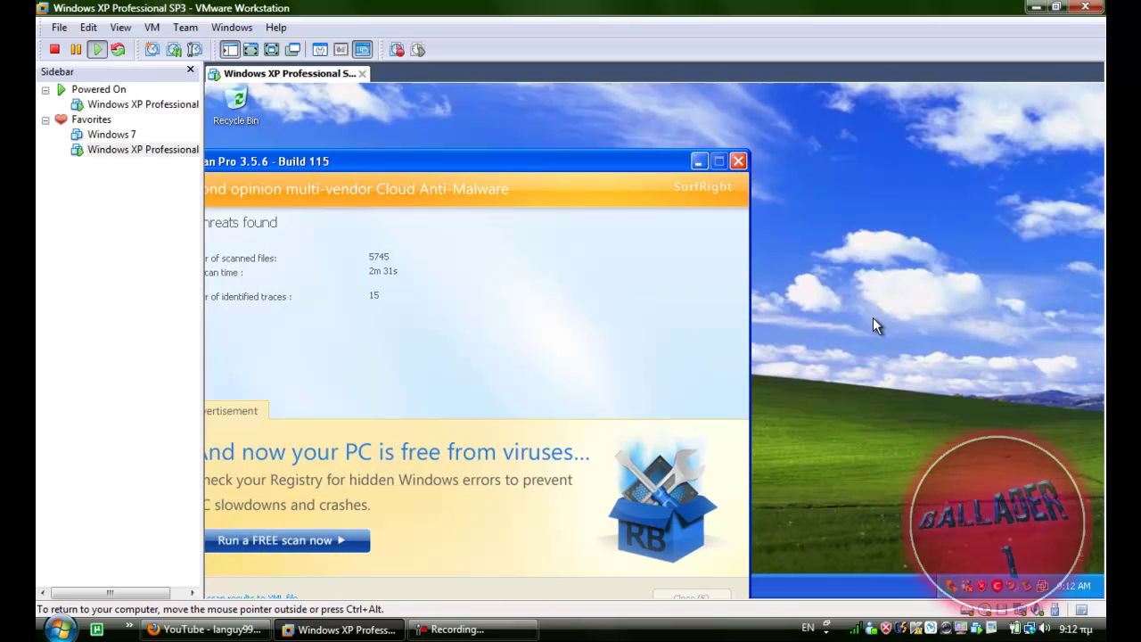
drag(667, 169, 715, 97)
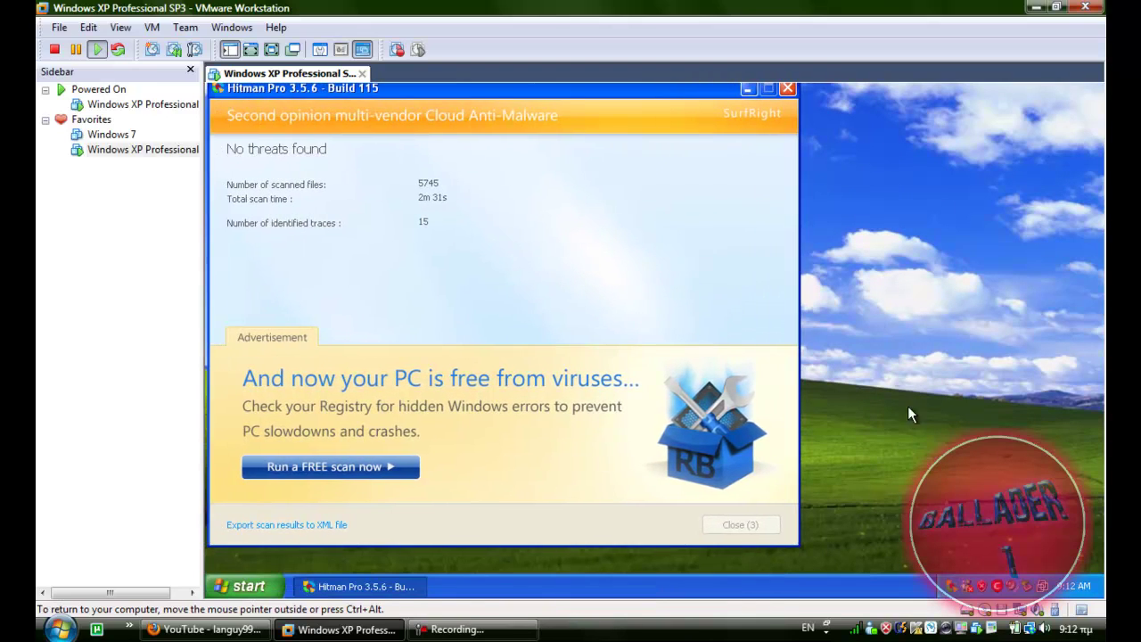
click(753, 526)
double_click(1000, 586)
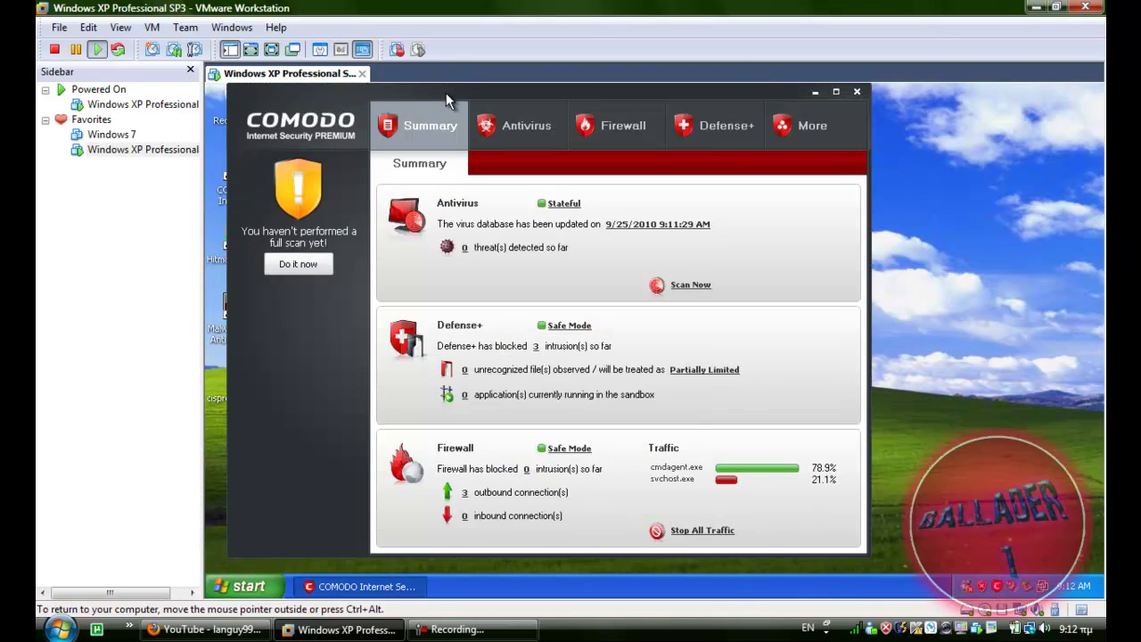
drag(445, 93, 423, 149)
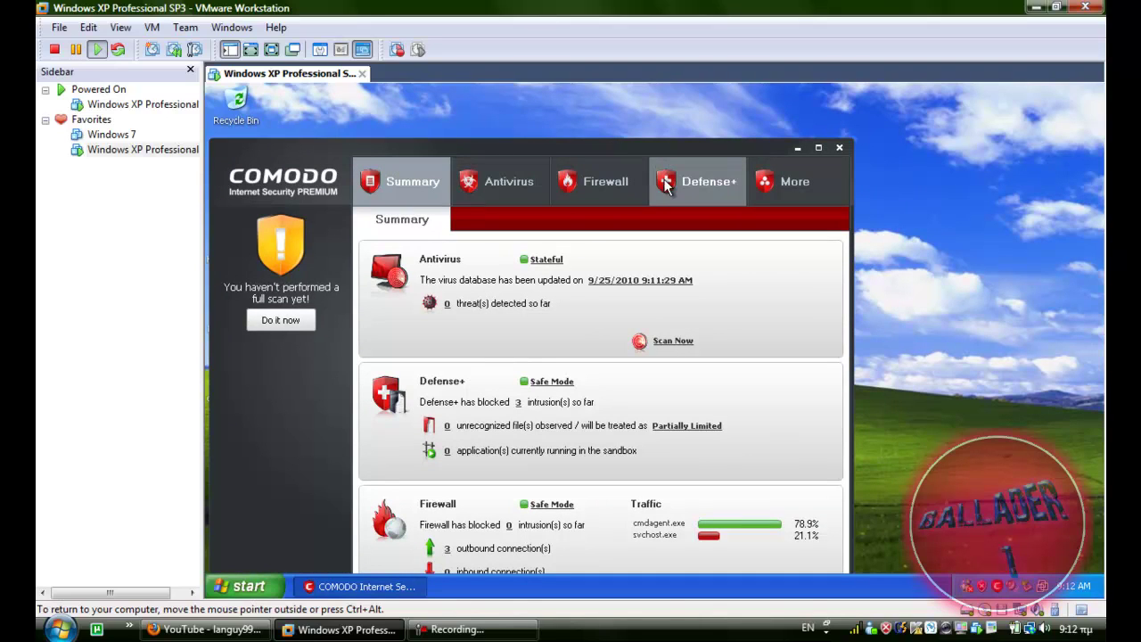
click(700, 180)
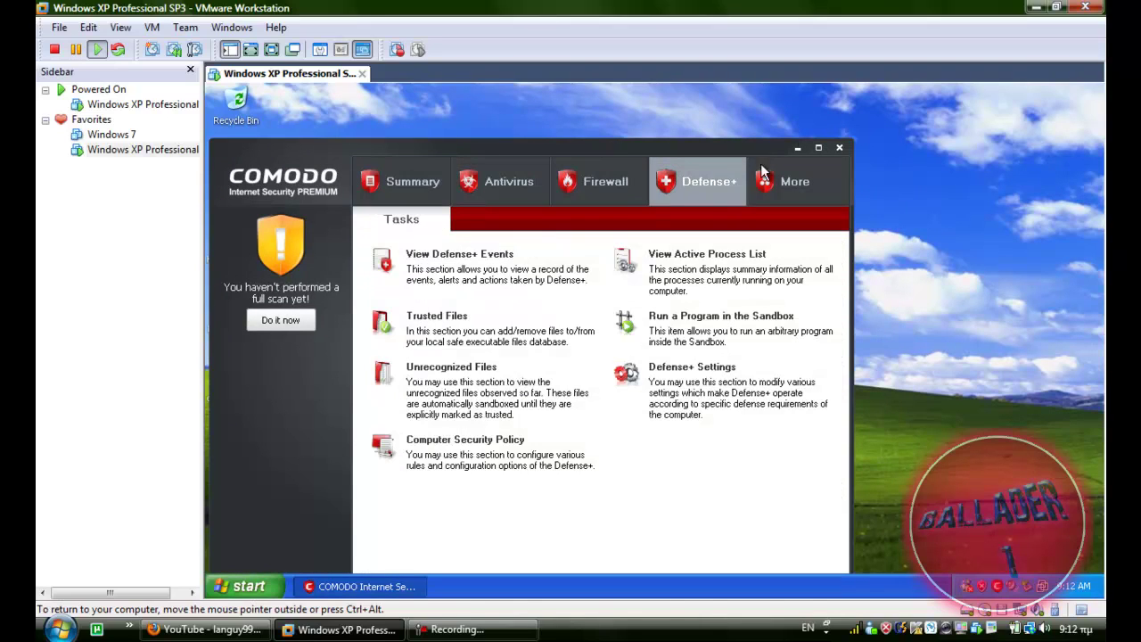
drag(546, 149, 565, 143)
click(515, 176)
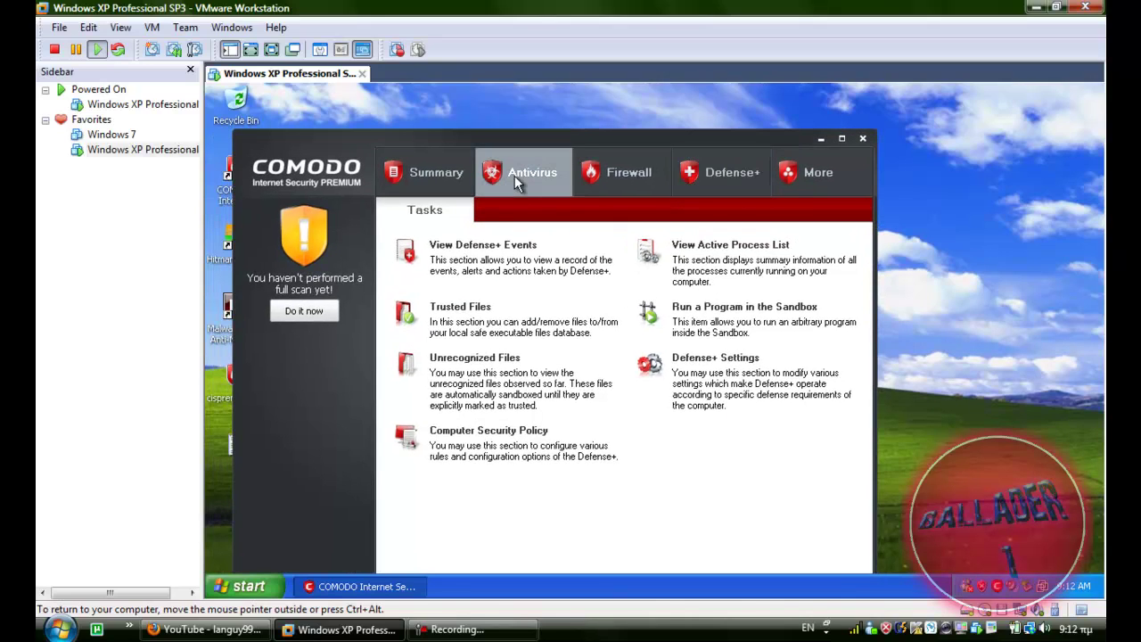
click(862, 139)
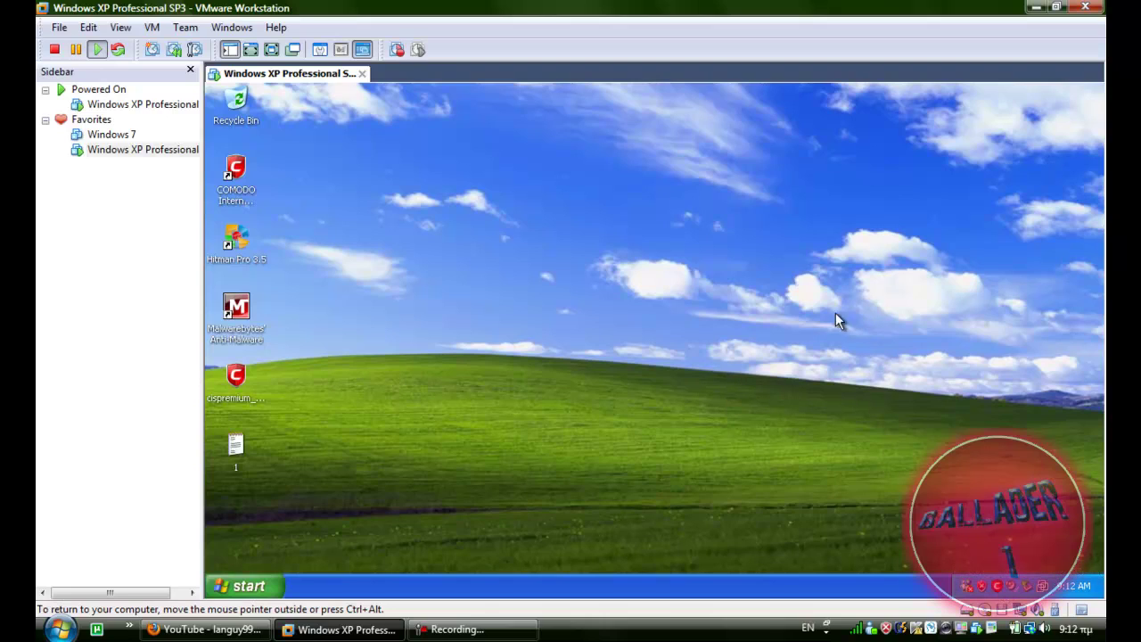
click(251, 191)
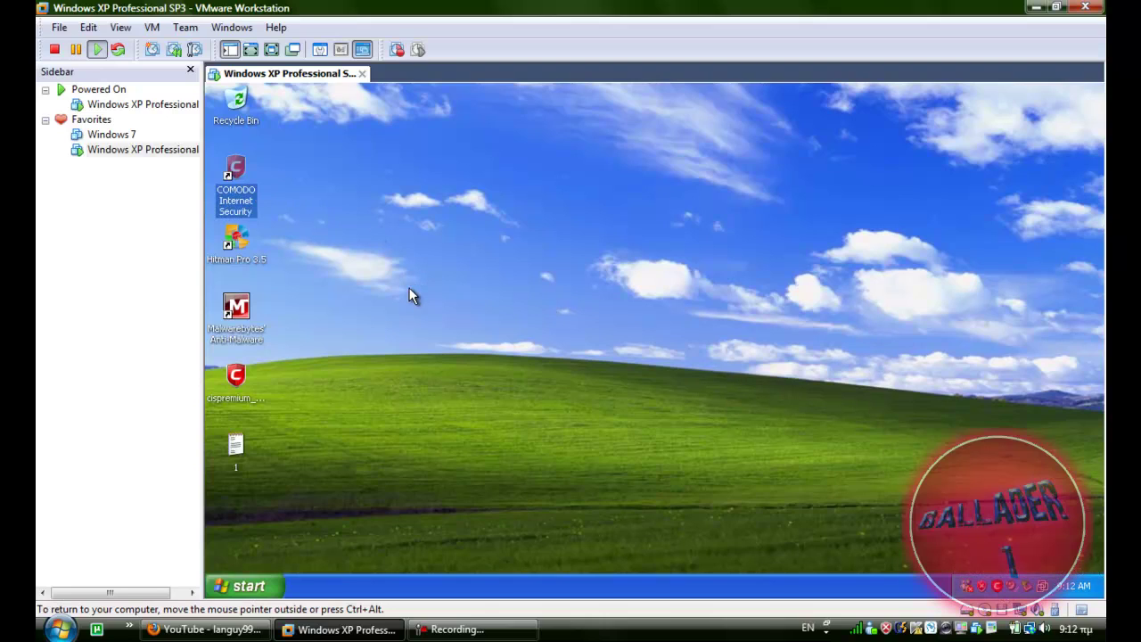
click(283, 264)
click(242, 187)
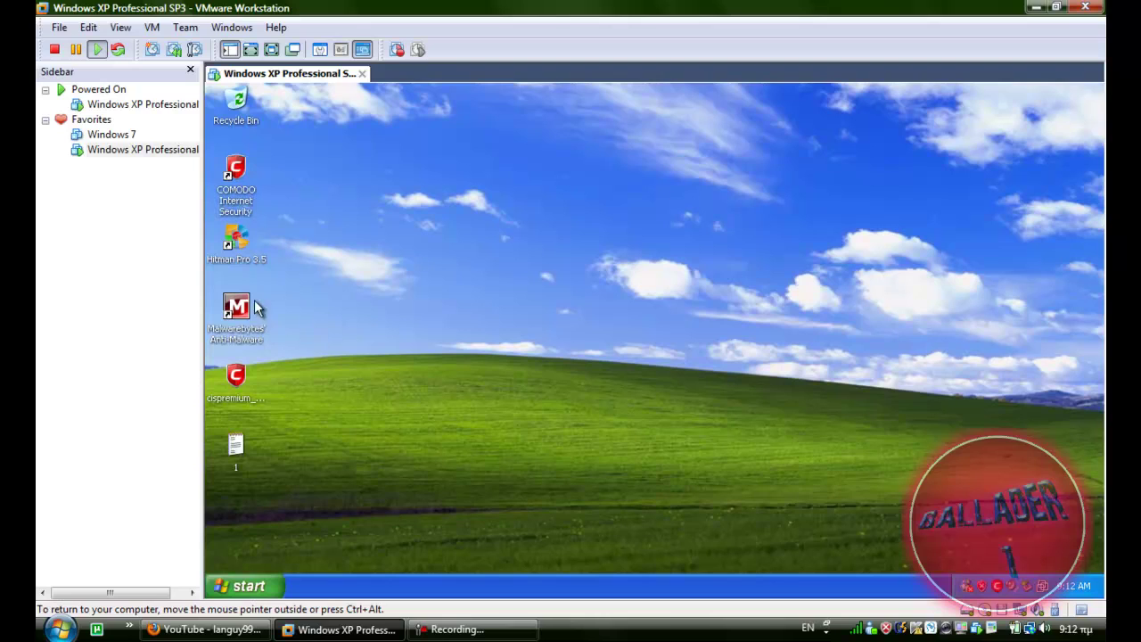
drag(255, 117, 284, 134)
click(455, 629)
drag(414, 378, 571, 440)
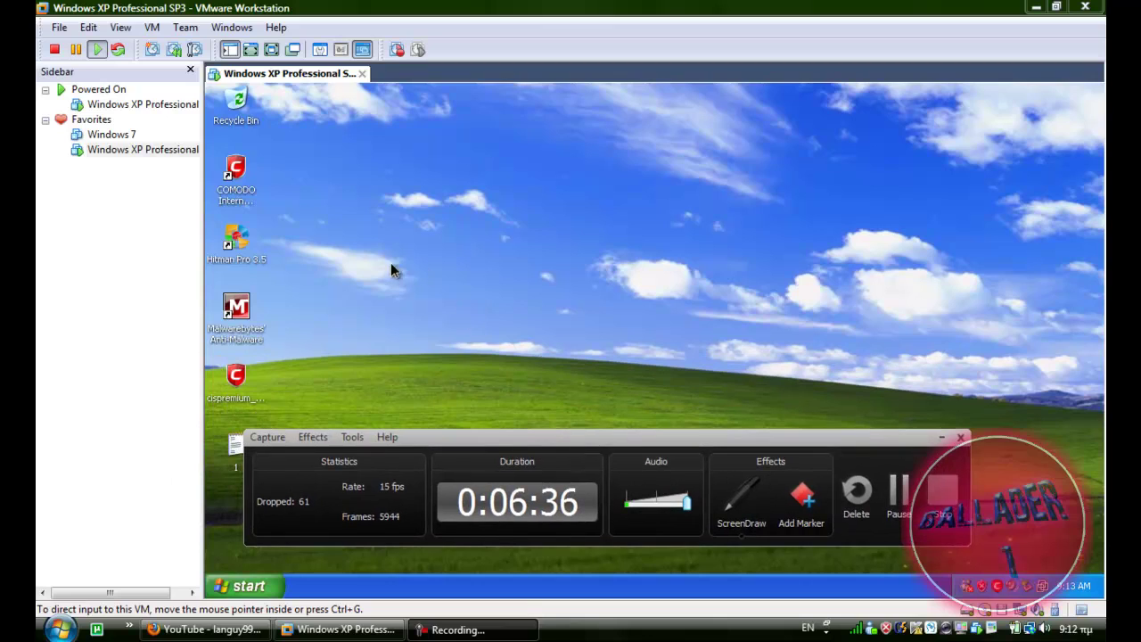
click(455, 629)
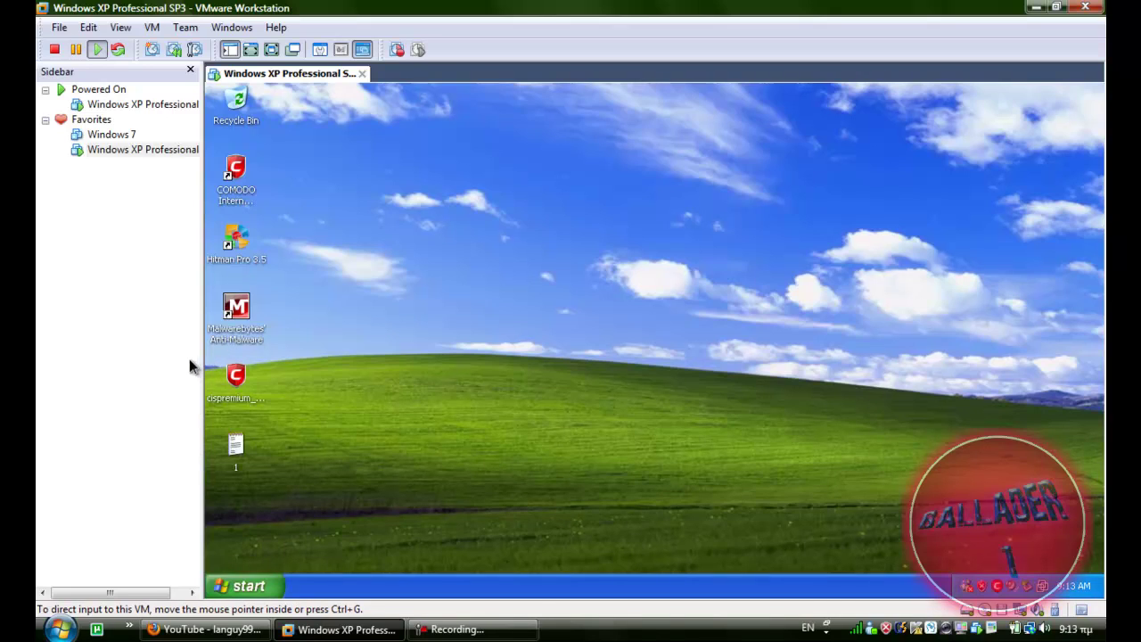
click(263, 189)
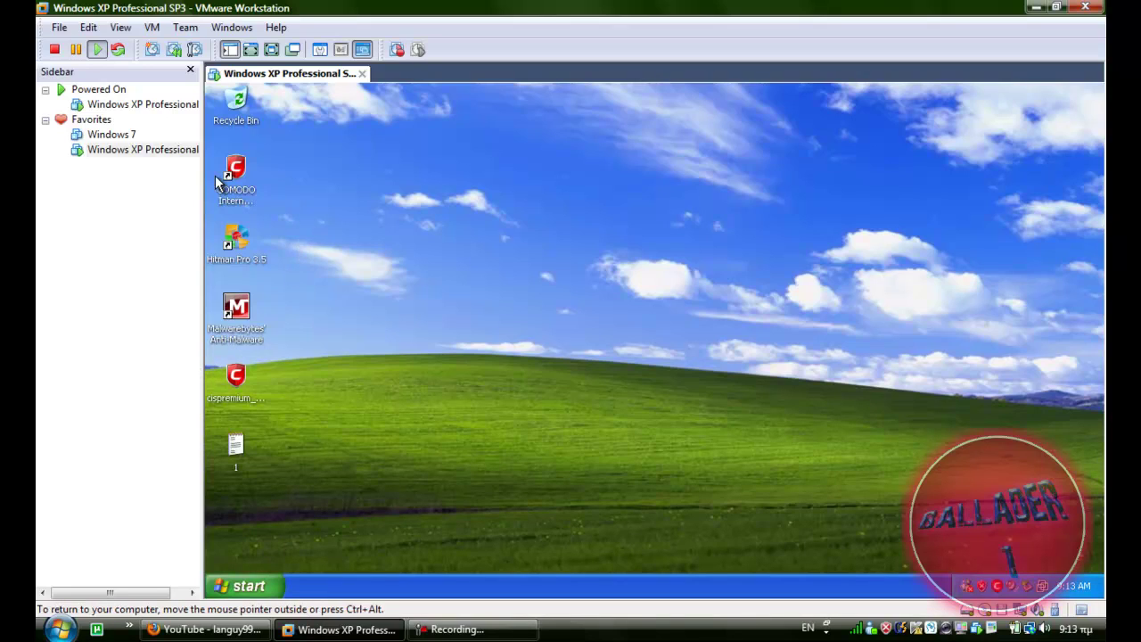
click(328, 357)
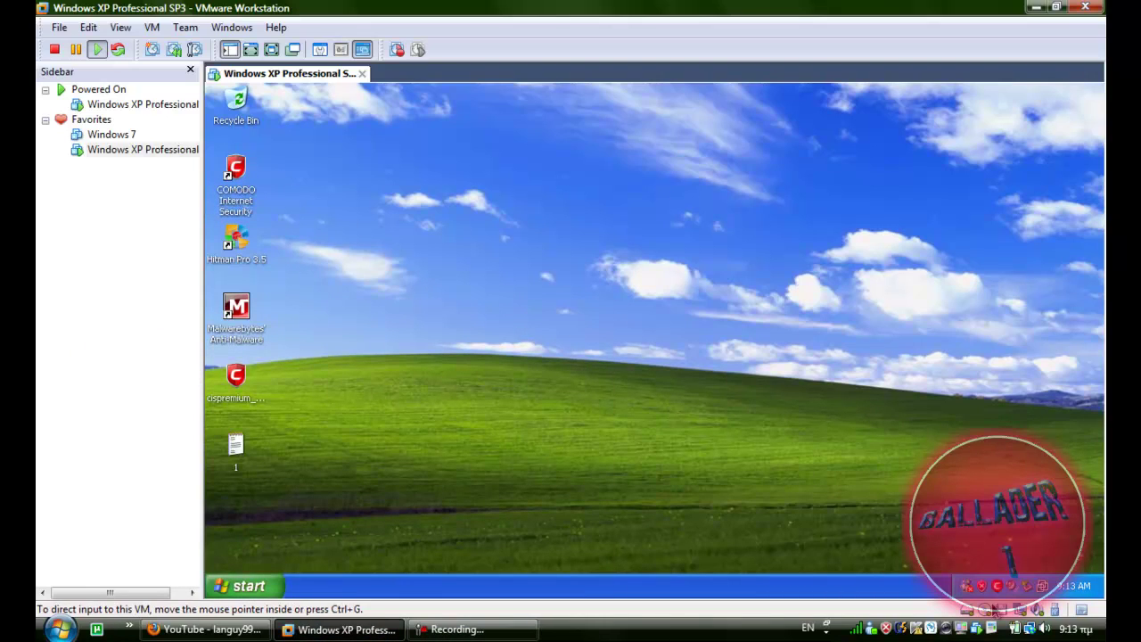
double_click(235, 173)
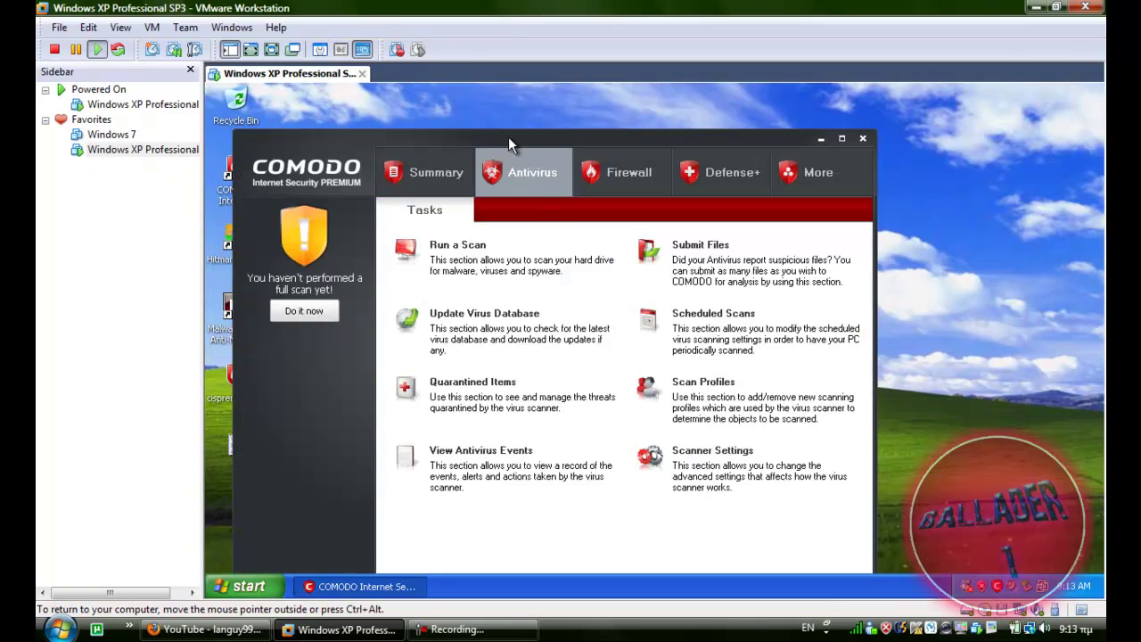
drag(509, 138, 551, 137)
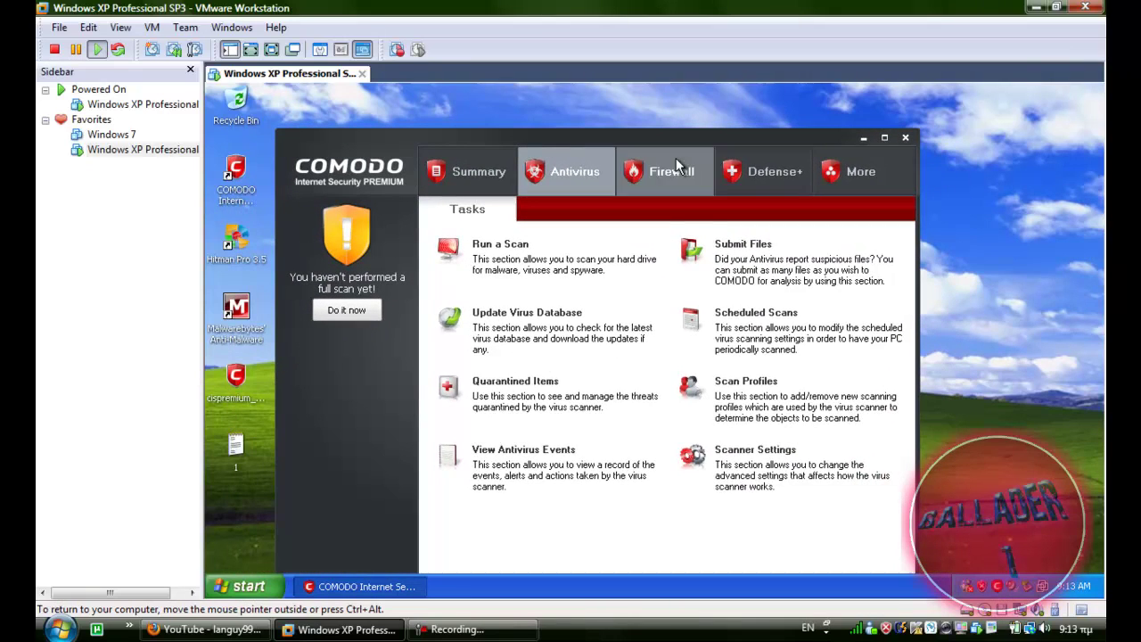
click(766, 171)
click(858, 171)
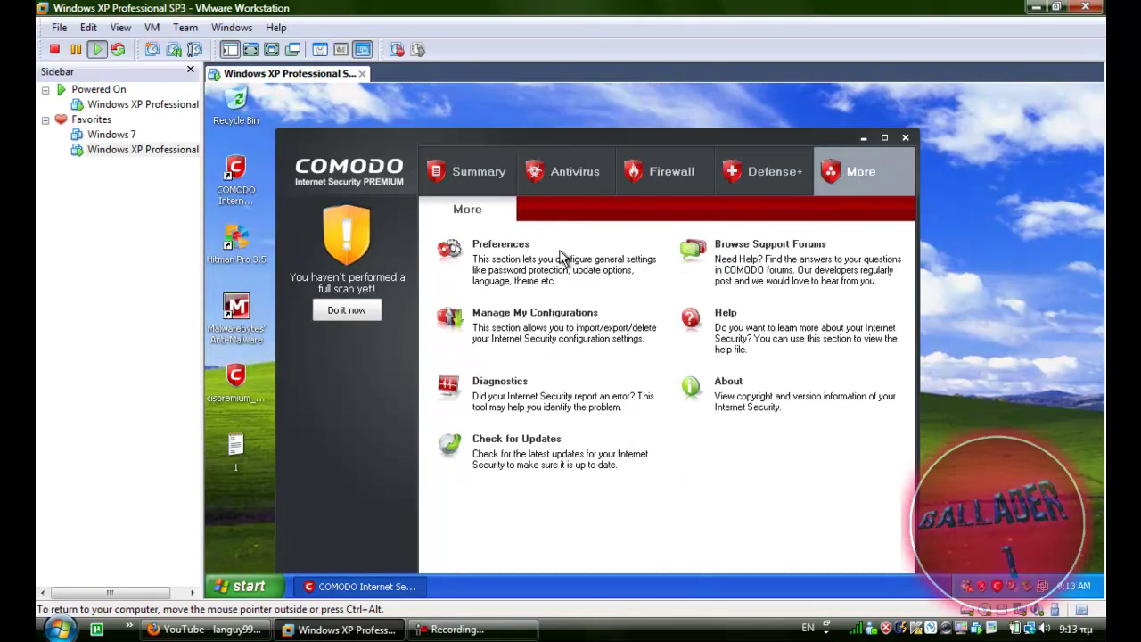
click(443, 175)
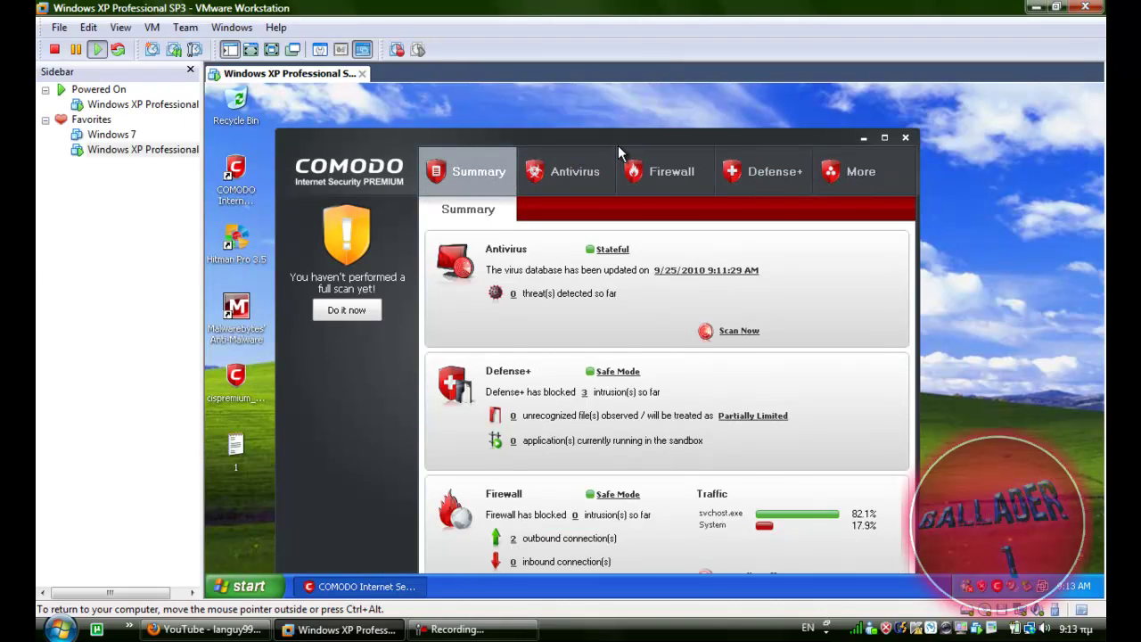
drag(618, 146, 554, 95)
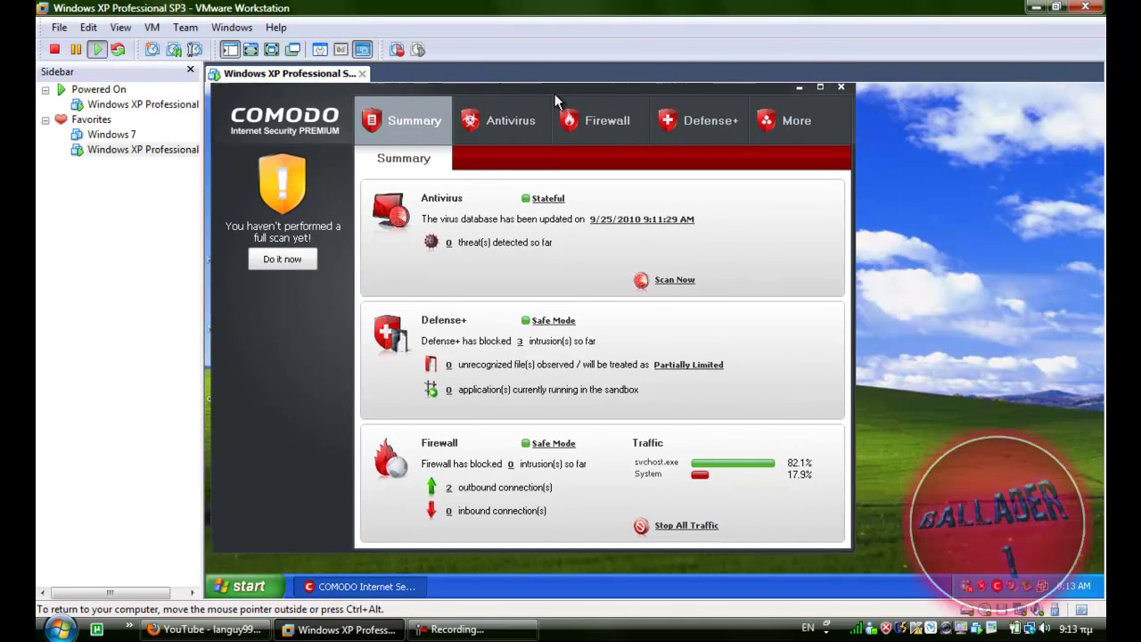
click(840, 87)
click(455, 629)
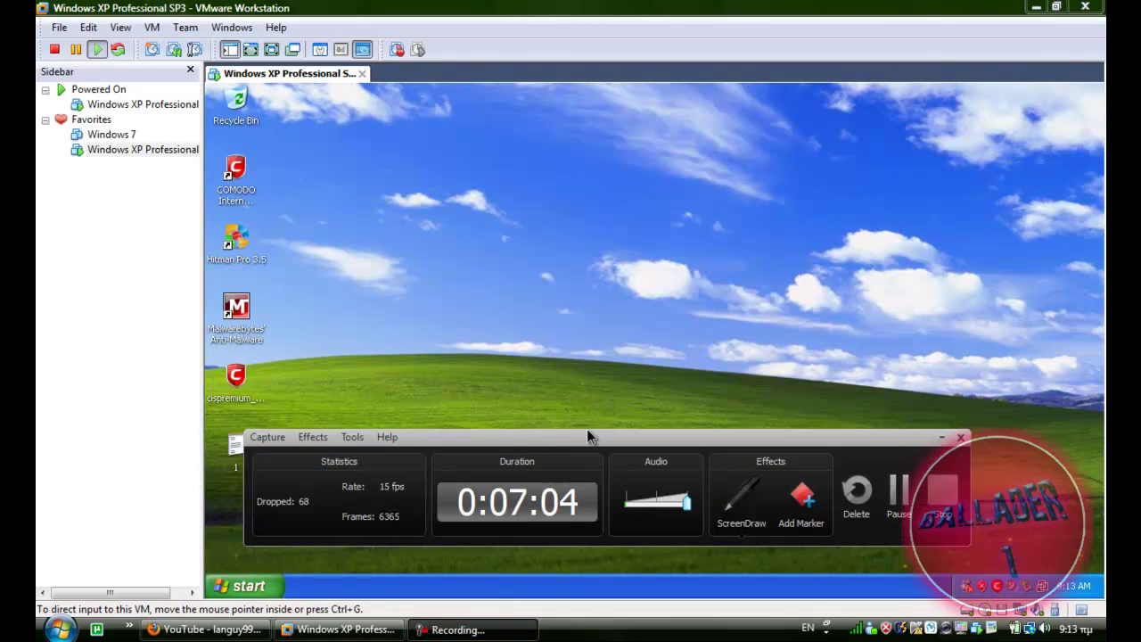
click(936, 510)
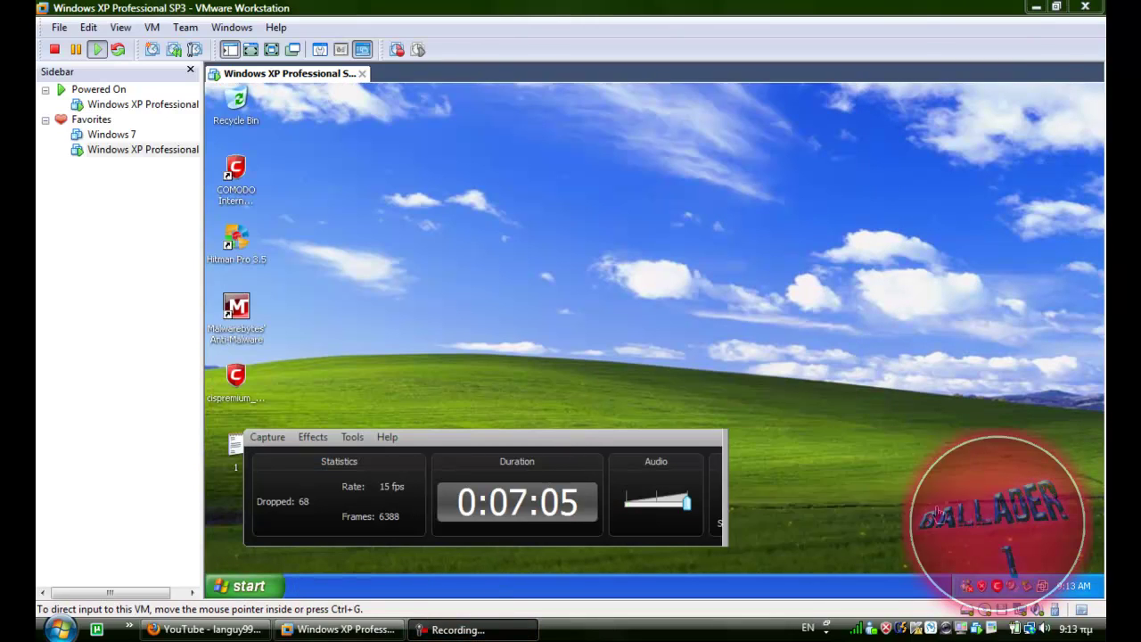